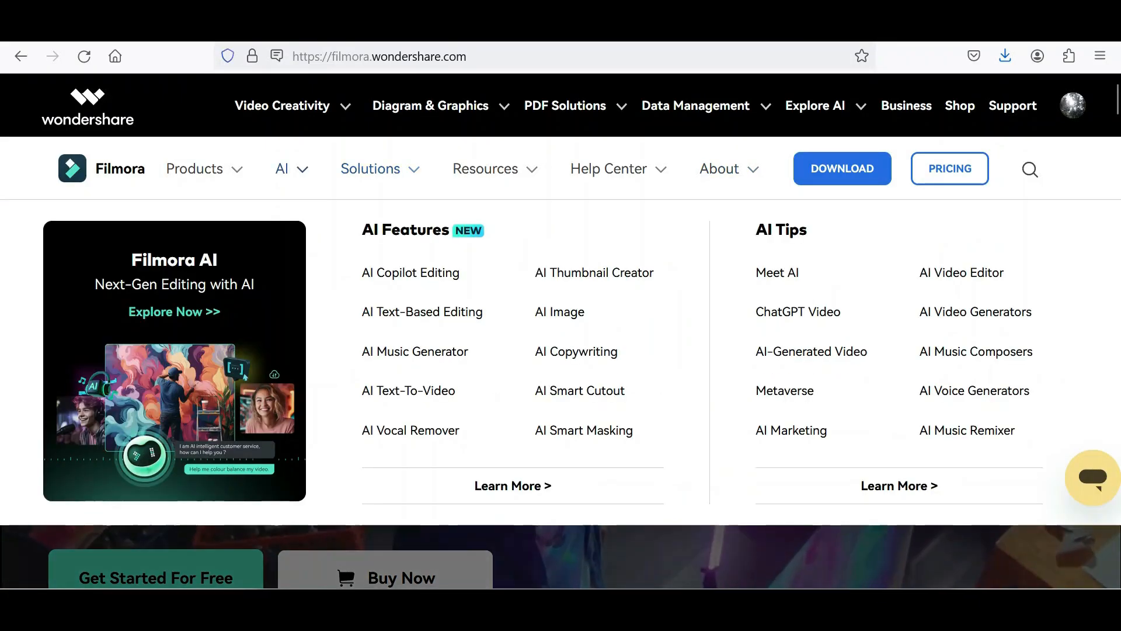
pyautogui.moveTo(204, 169)
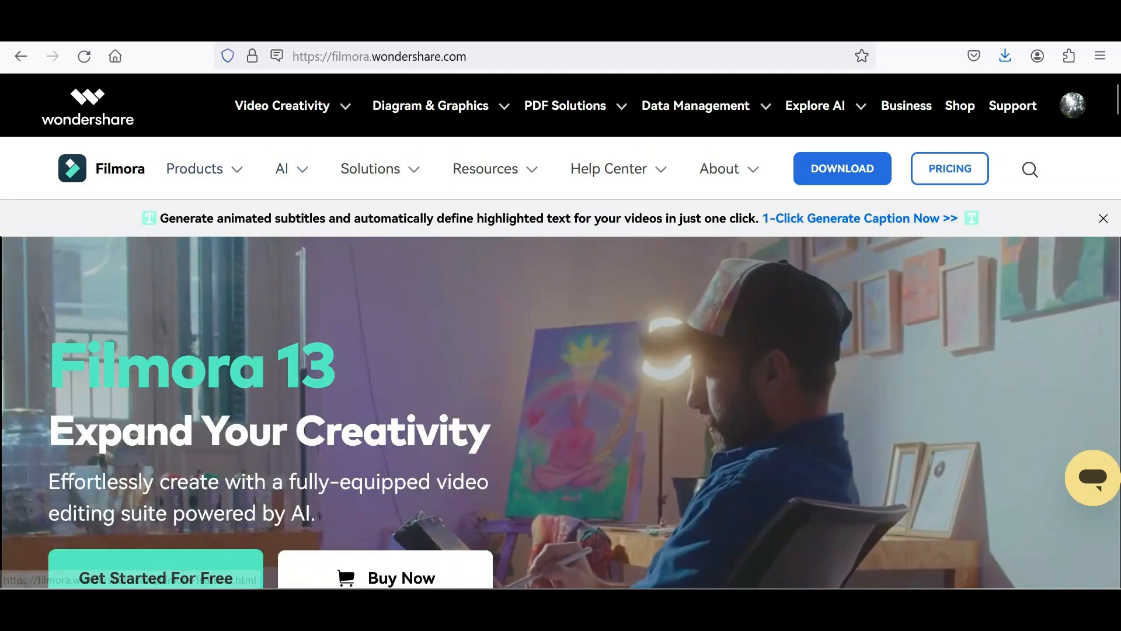
pyautogui.scroll(-3, 561, 380)
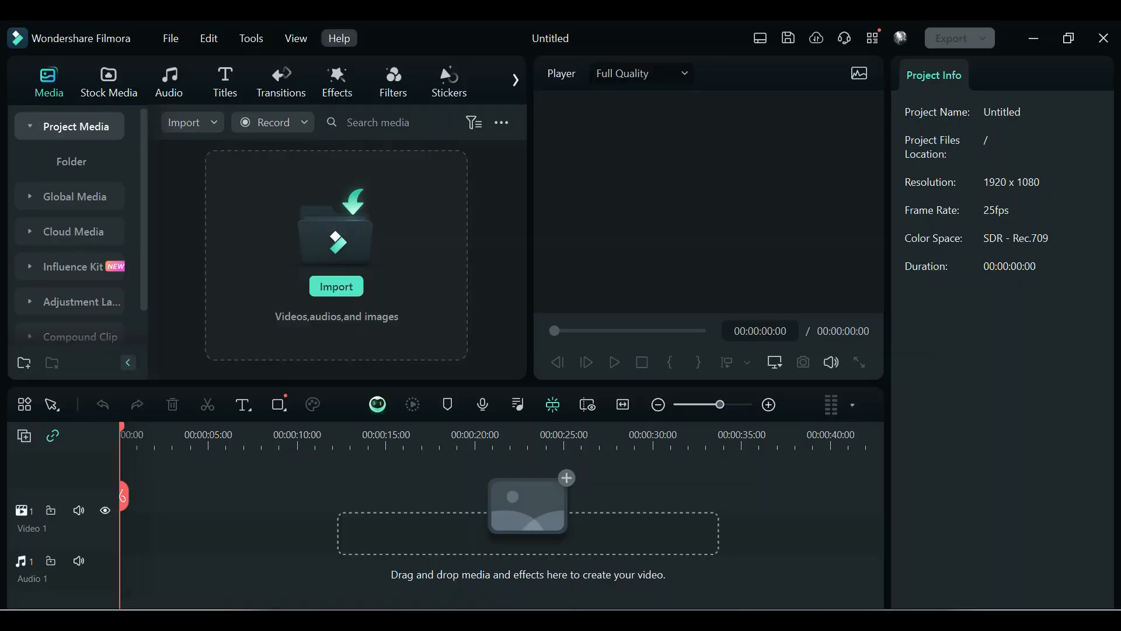
# Step: Start the interactive user guide and follow it through previewing the sample project and exporting
pyautogui.click(339, 38)
pyautogui.click(381, 64)
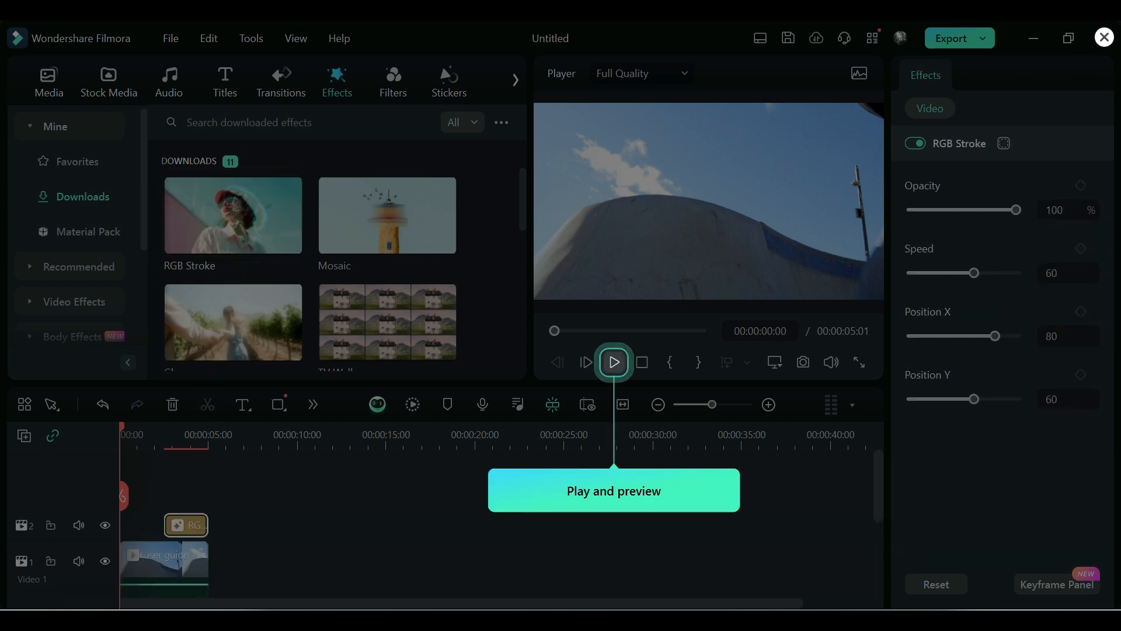
pyautogui.click(613, 362)
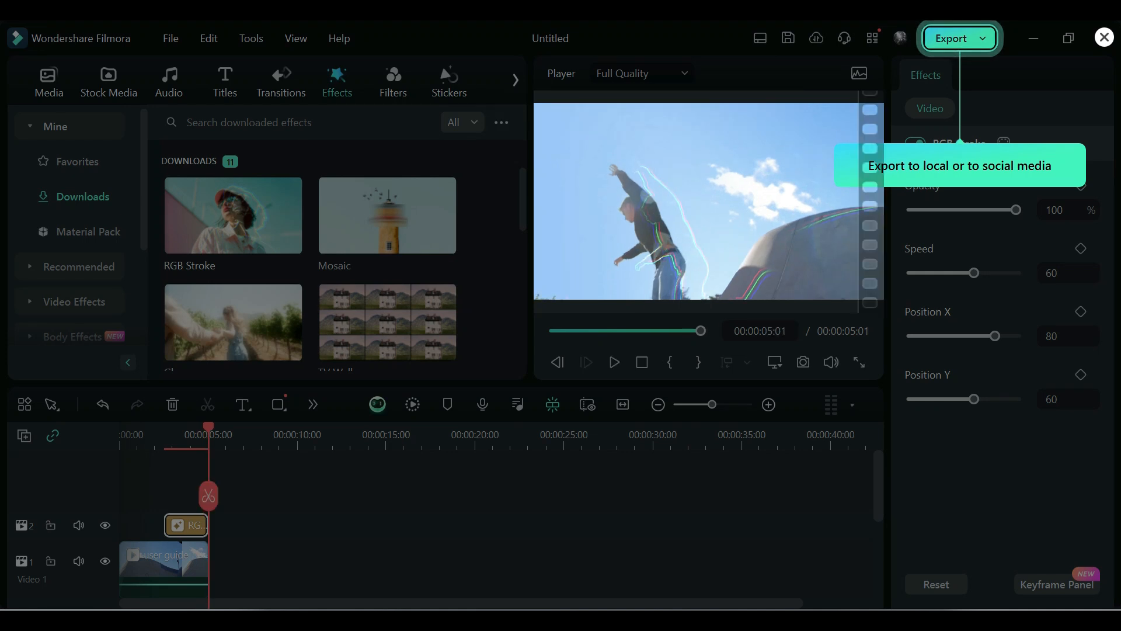
pyautogui.click(952, 39)
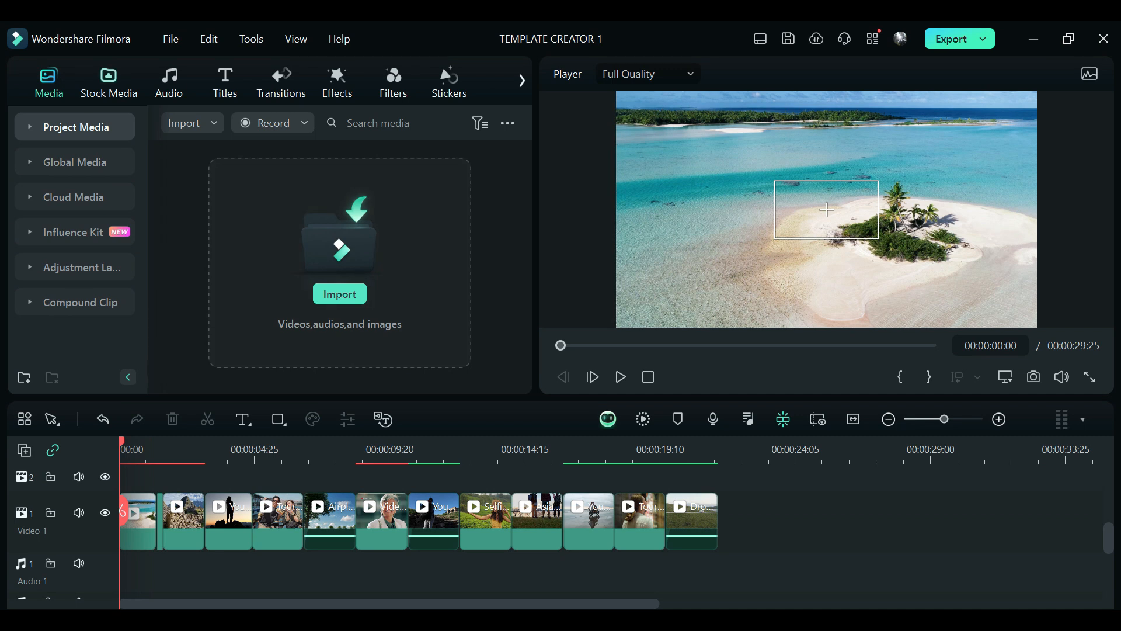
# Step: Insert the Clear Spring solid color from the stock media library at the start of the Video 1 track
pyautogui.click(109, 81)
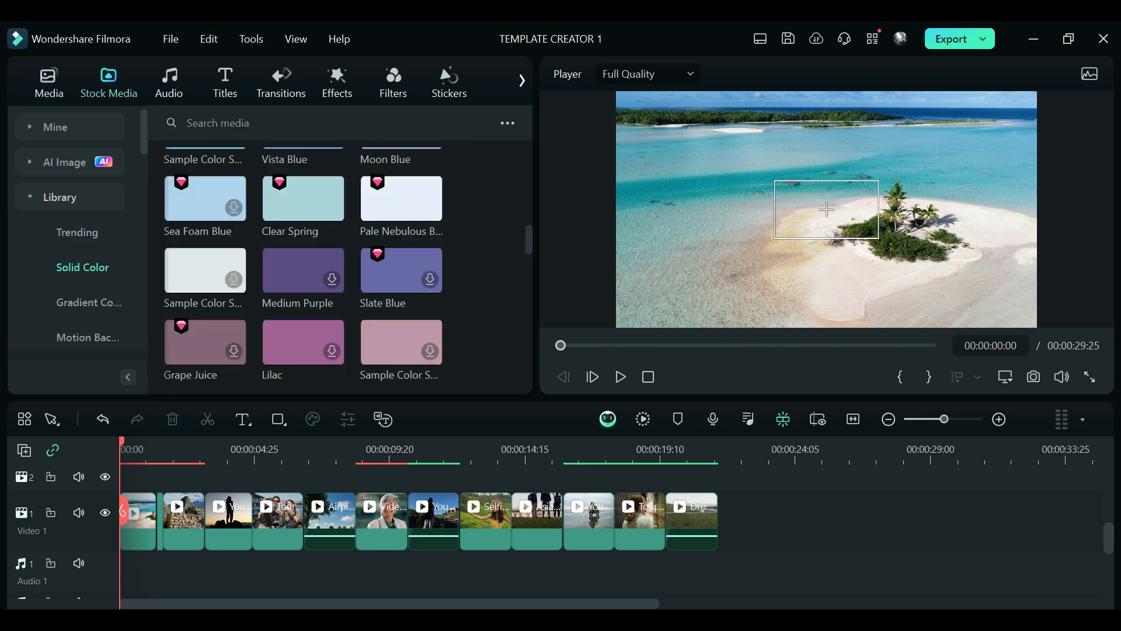
pyautogui.click(60, 197)
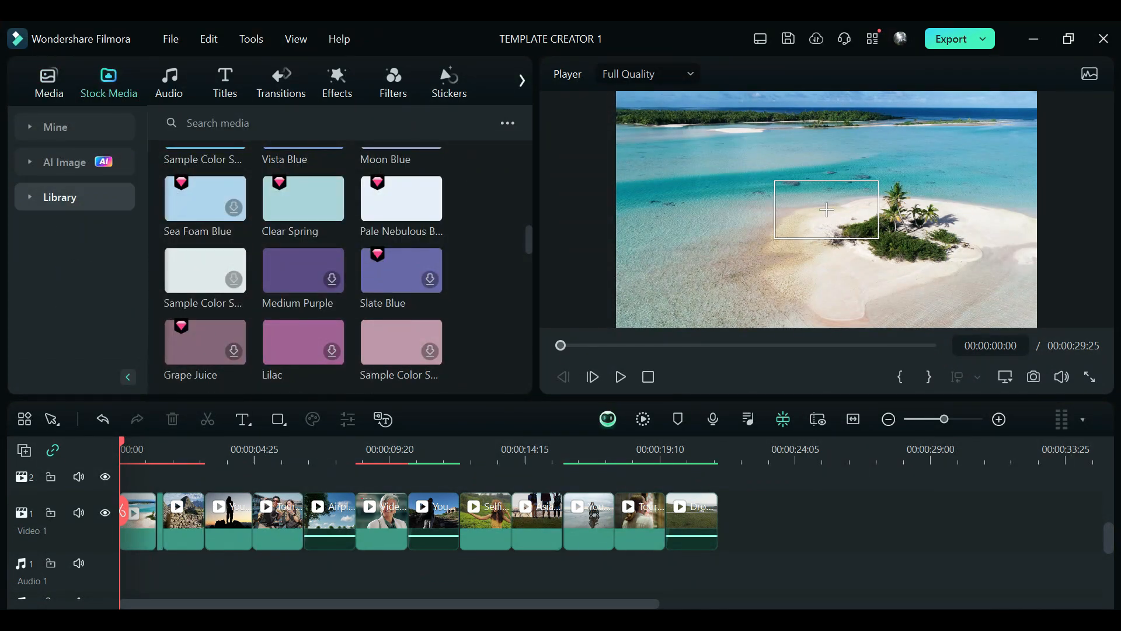
pyautogui.click(59, 198)
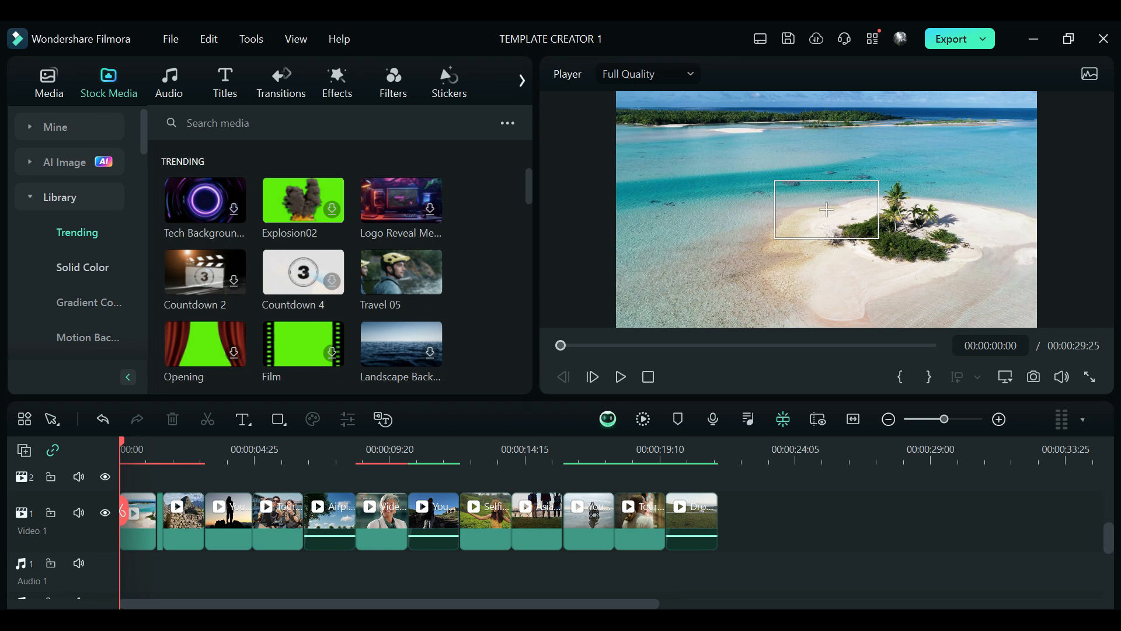
pyautogui.click(82, 267)
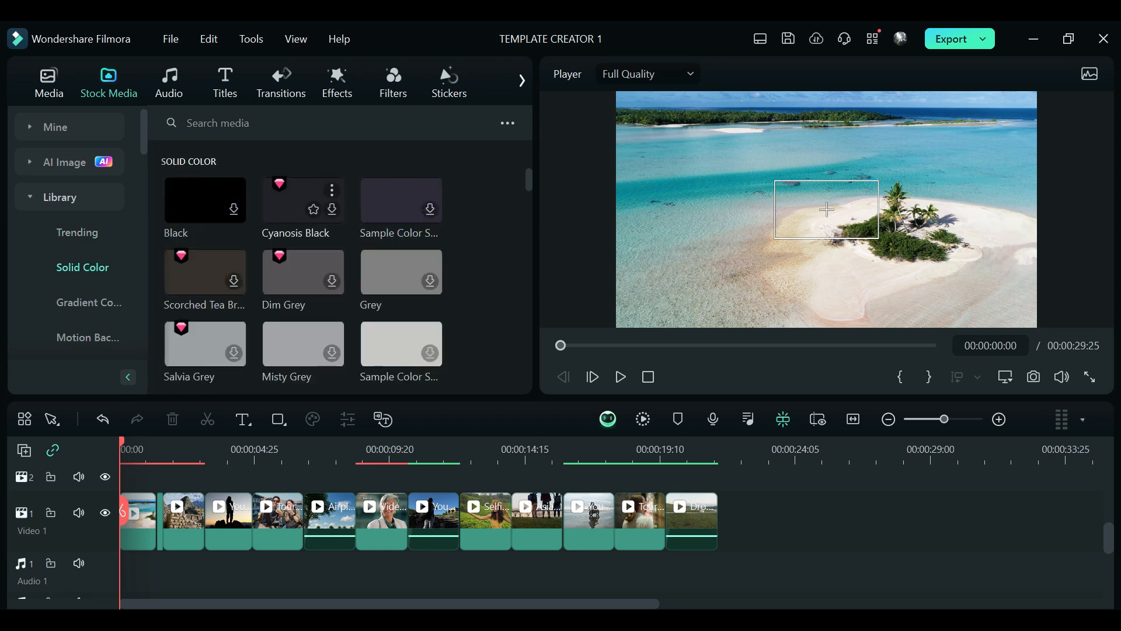
pyautogui.scroll(-5, 345, 275)
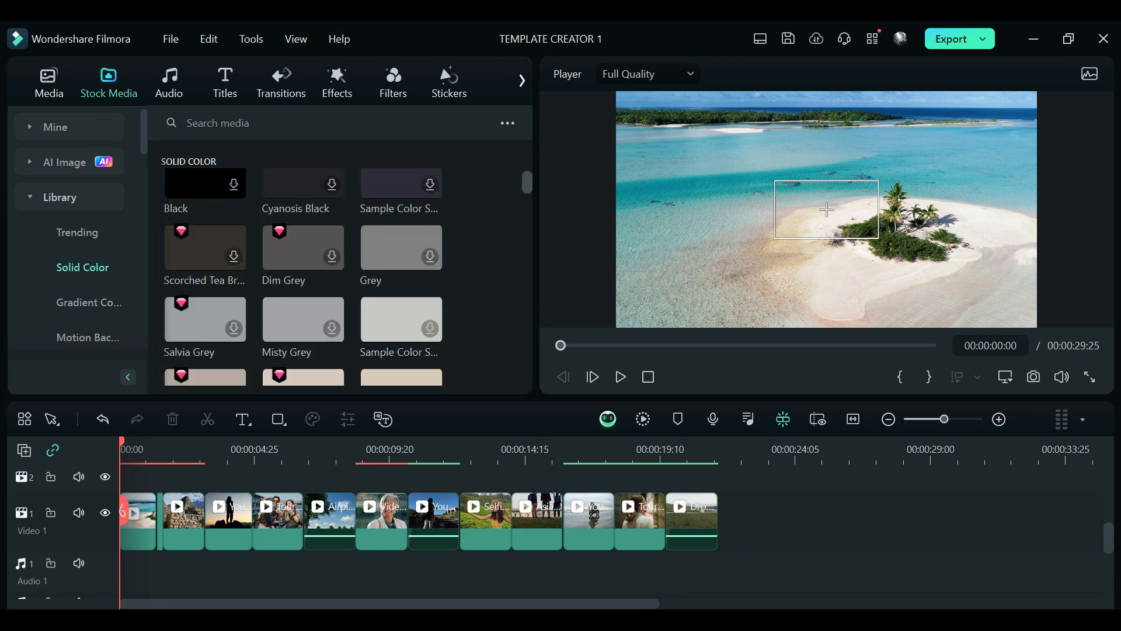
pyautogui.scroll(-4, 303, 267)
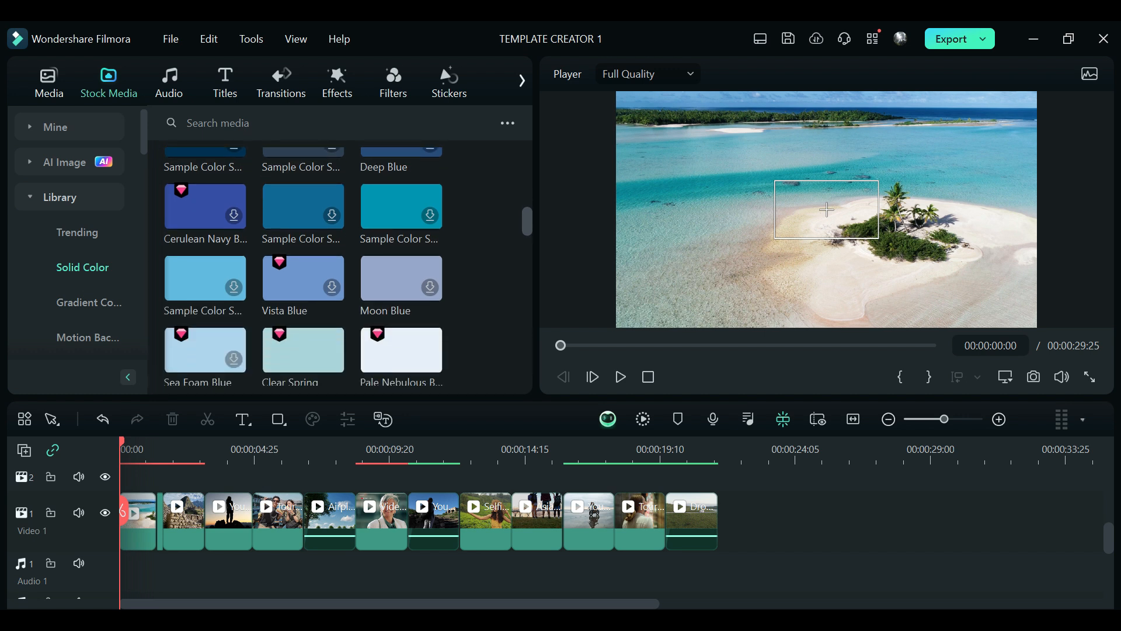
pyautogui.scroll(-3, 309, 222)
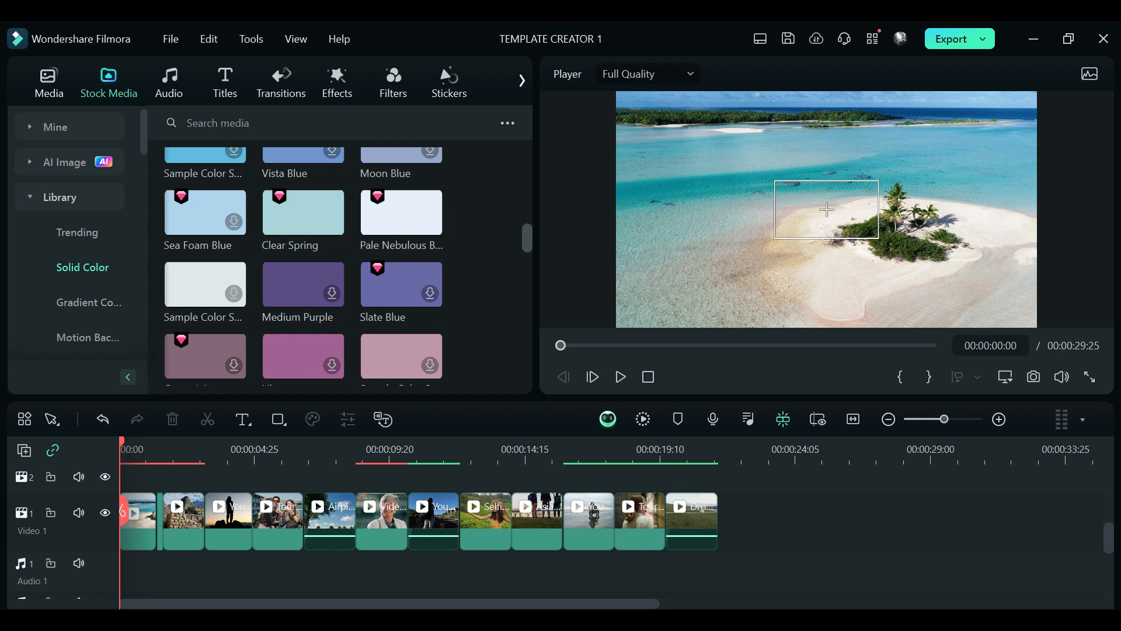
pyautogui.scroll(-3, 527, 238)
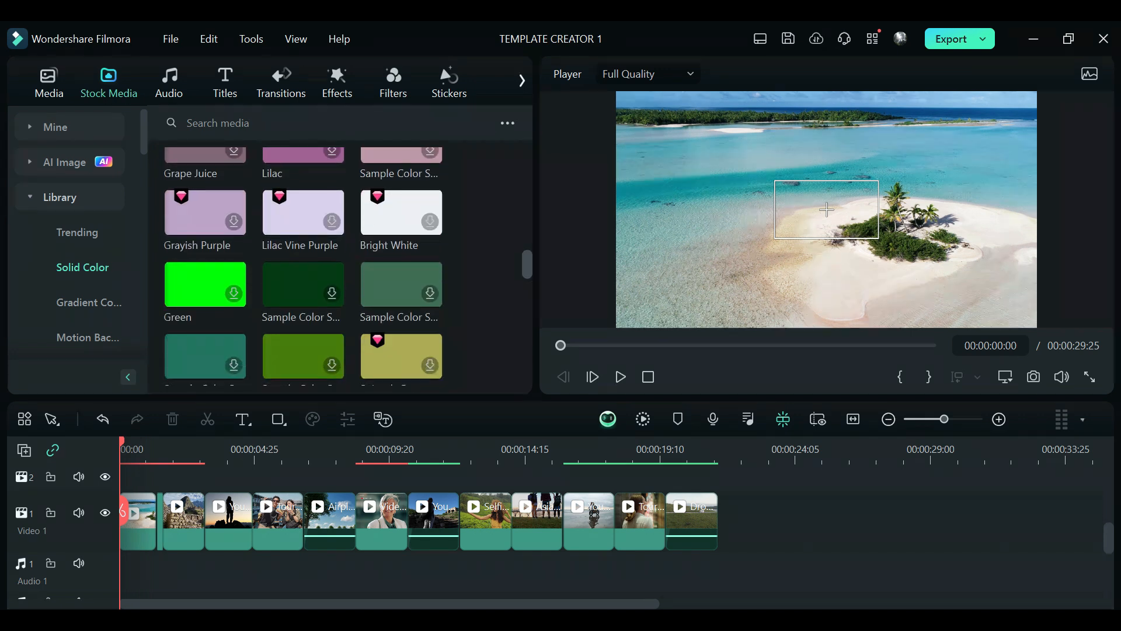
pyautogui.scroll(-1, 303, 266)
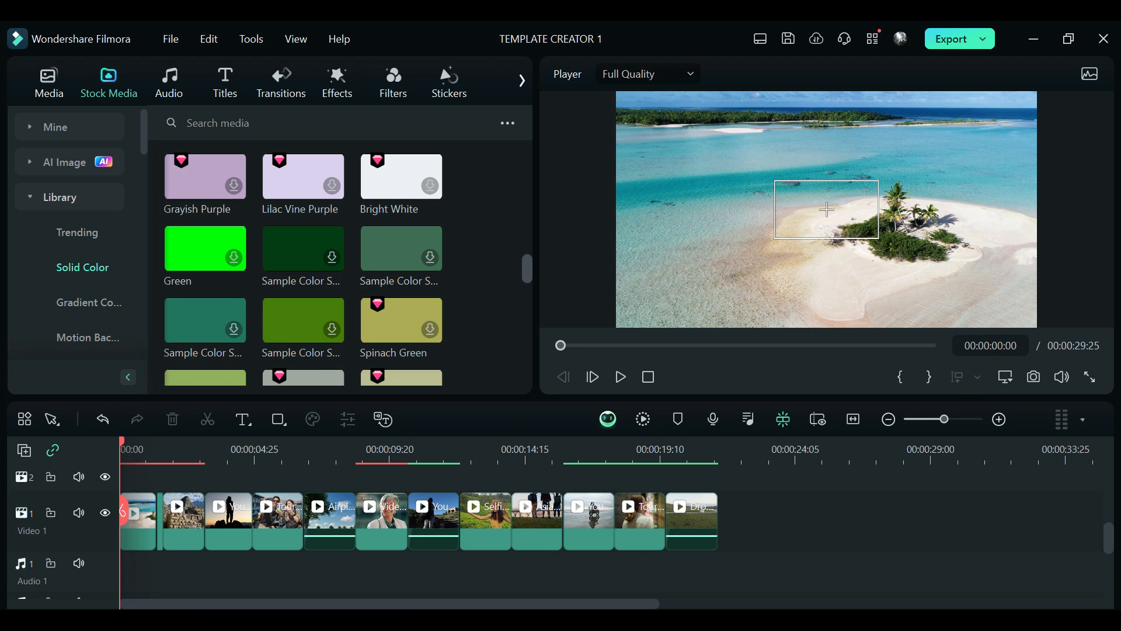
pyautogui.scroll(-2, 303, 266)
pyautogui.scroll(-3, 304, 266)
pyautogui.scroll(3, 303, 266)
pyautogui.scroll(5, 303, 193)
pyautogui.moveTo(301, 193); pyautogui.dragTo(120, 561)
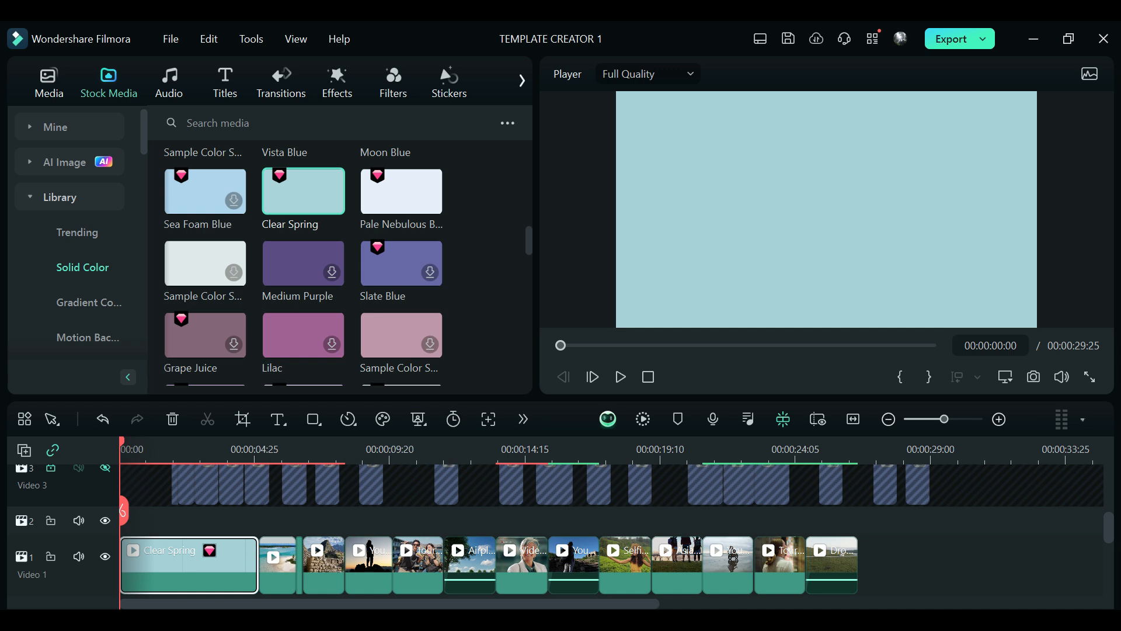
# Step: Insert the pale Nebulous solid color into Video 1 just before the clip of the elderly man
pyautogui.scroll(-2, 584, 526)
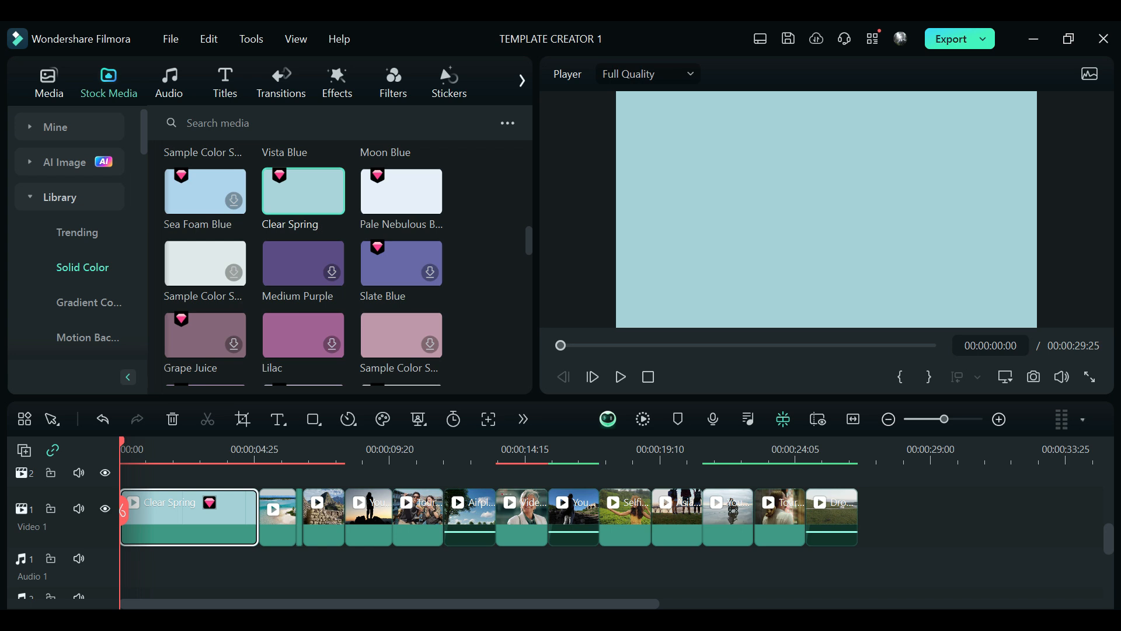
pyautogui.moveTo(402, 196); pyautogui.dragTo(496, 517)
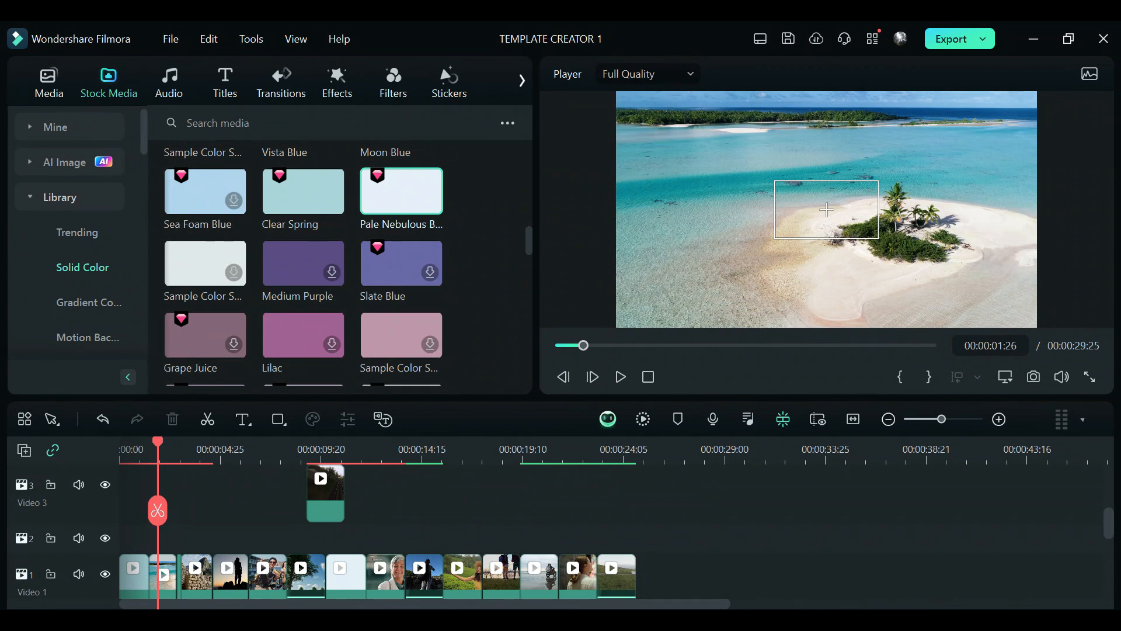
# Step: Insert two consecutive Split Screen 5 templates into Video 1, just before the clip on the green field path
pyautogui.click(522, 80)
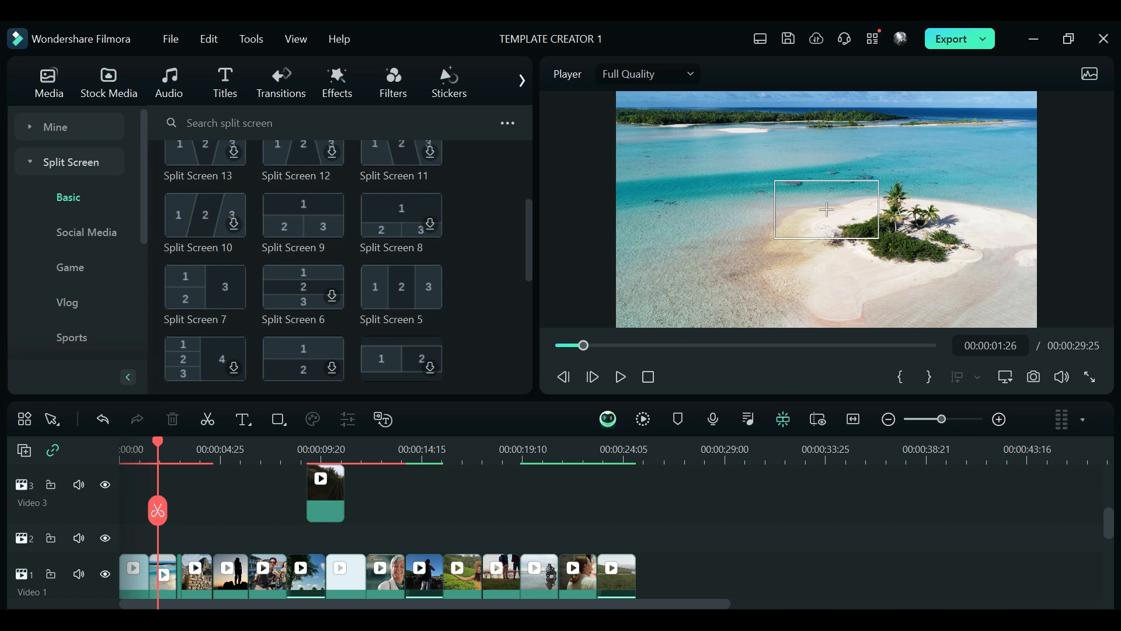
pyautogui.moveTo(409, 283); pyautogui.dragTo(447, 503)
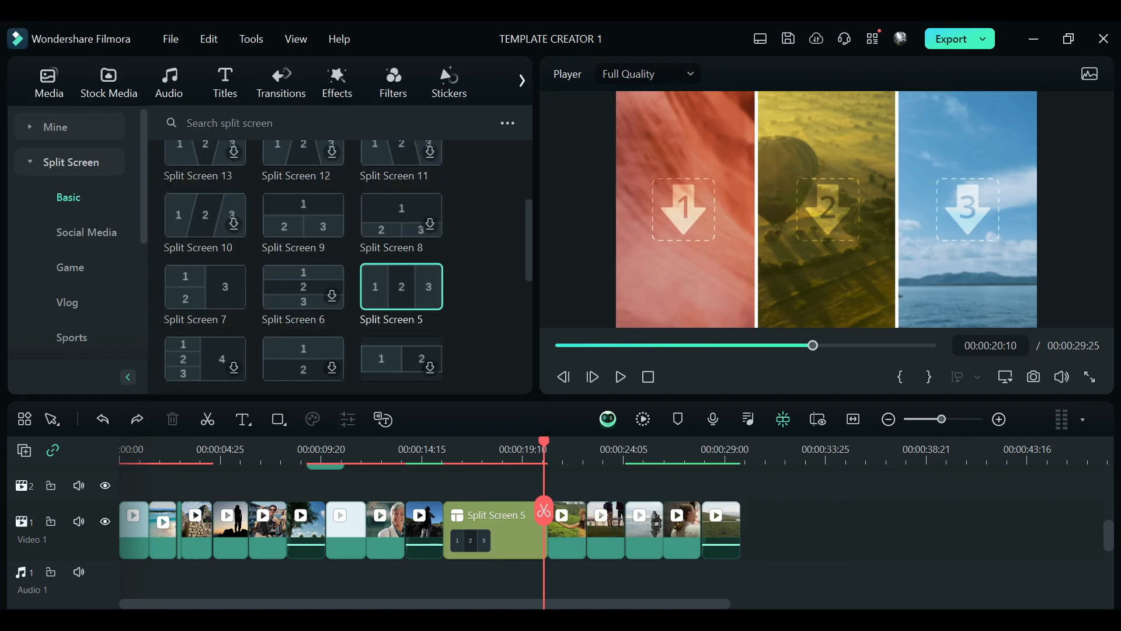
pyautogui.moveTo(411, 294); pyautogui.dragTo(550, 520)
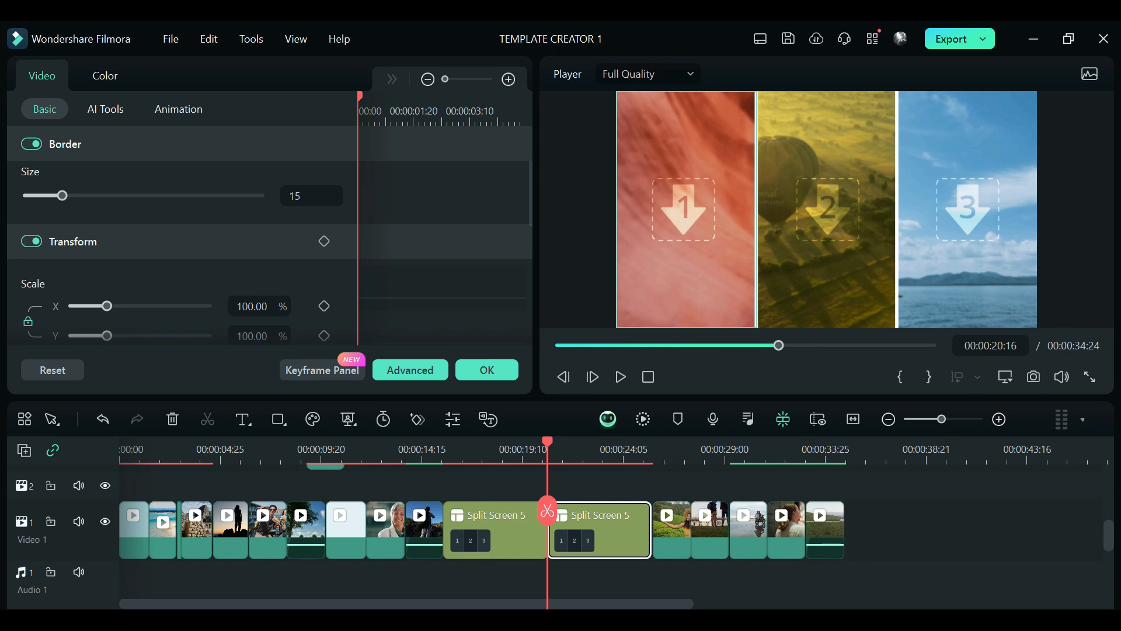
# Step: Shorten the first split-screen clip to about 3 seconds, trim the second one too, and place media in the third pane
pyautogui.click(505, 534)
pyautogui.moveTo(546, 525); pyautogui.dragTo(504, 525)
pyautogui.click(569, 534)
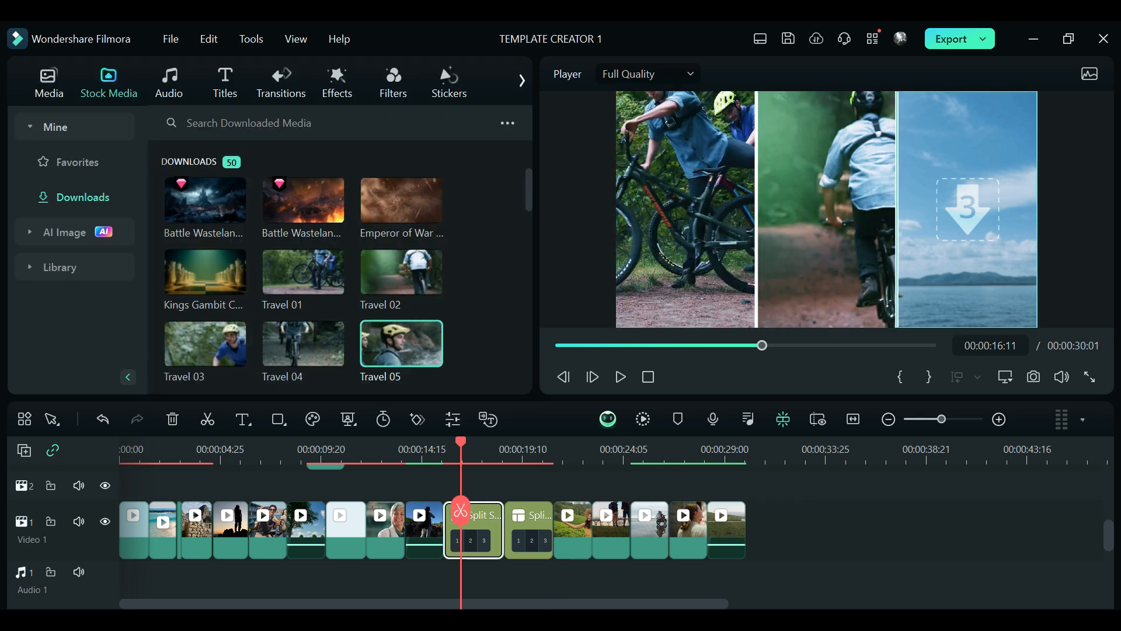
pyautogui.moveTo(401, 344); pyautogui.dragTo(967, 209)
# Step: Search the downloaded stock media for "travel" and fill the second split screen with the airplane arriving, beautiful scenery and Japan crowd clips
pyautogui.click(540, 450)
pyautogui.moveTo(528, 190); pyautogui.dragTo(528, 313)
pyautogui.scroll(-3, 303, 257)
pyautogui.click(362, 123)
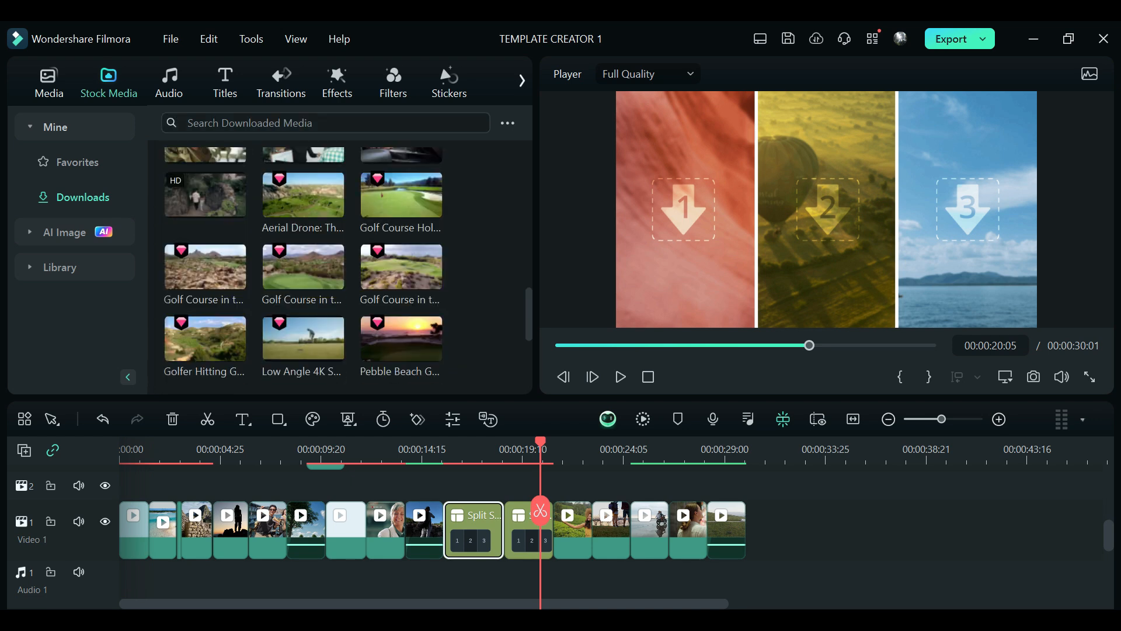
pyautogui.write('travel')
pyautogui.press('Return')
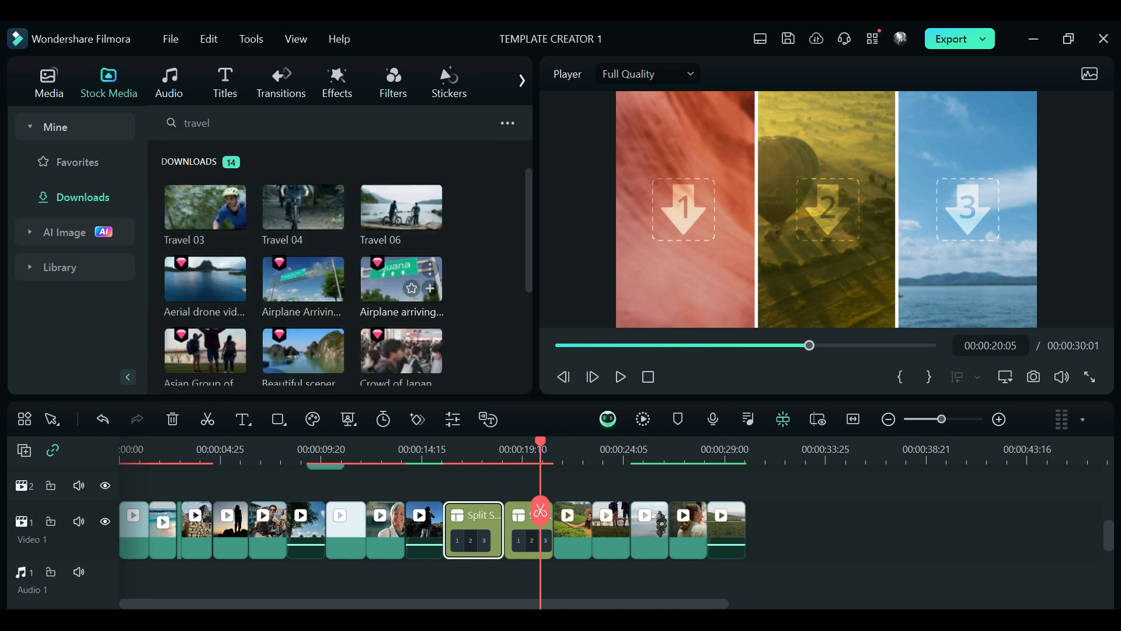
pyautogui.moveTo(401, 279); pyautogui.dragTo(687, 210)
pyautogui.moveTo(303, 351); pyautogui.dragTo(826, 213)
pyautogui.moveTo(401, 350); pyautogui.dragTo(966, 210)
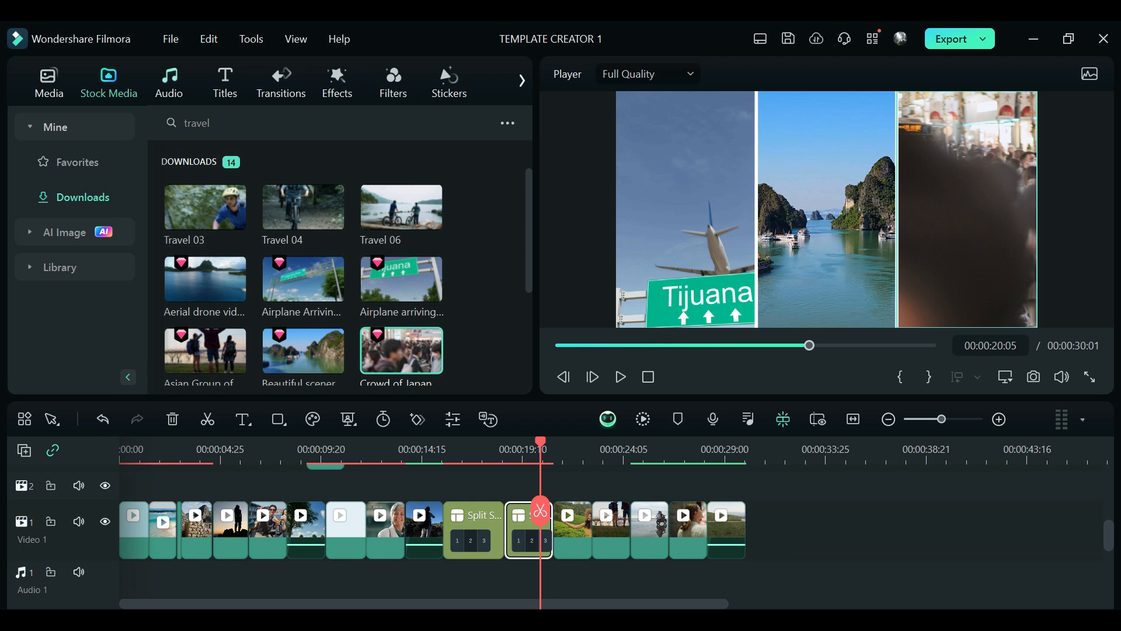
# Step: Add the generated AI music 001_Smooth_Travel_World at the start of Audio 1 and move the playhead to the end of the video clips
pyautogui.click(169, 83)
pyautogui.click(81, 232)
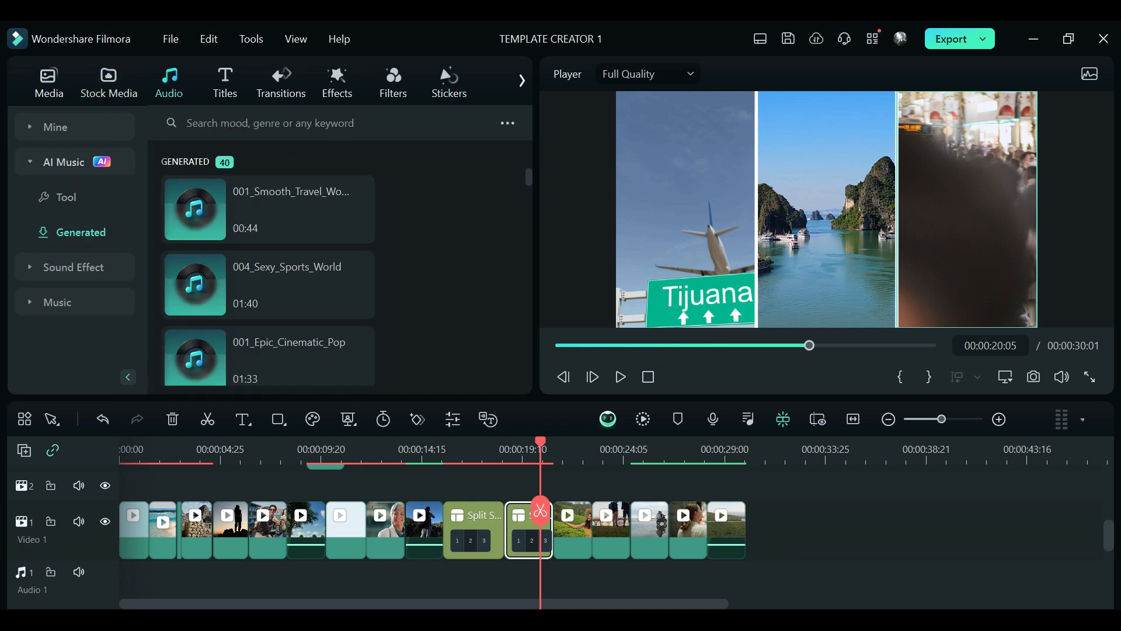
pyautogui.moveTo(196, 209); pyautogui.dragTo(124, 579)
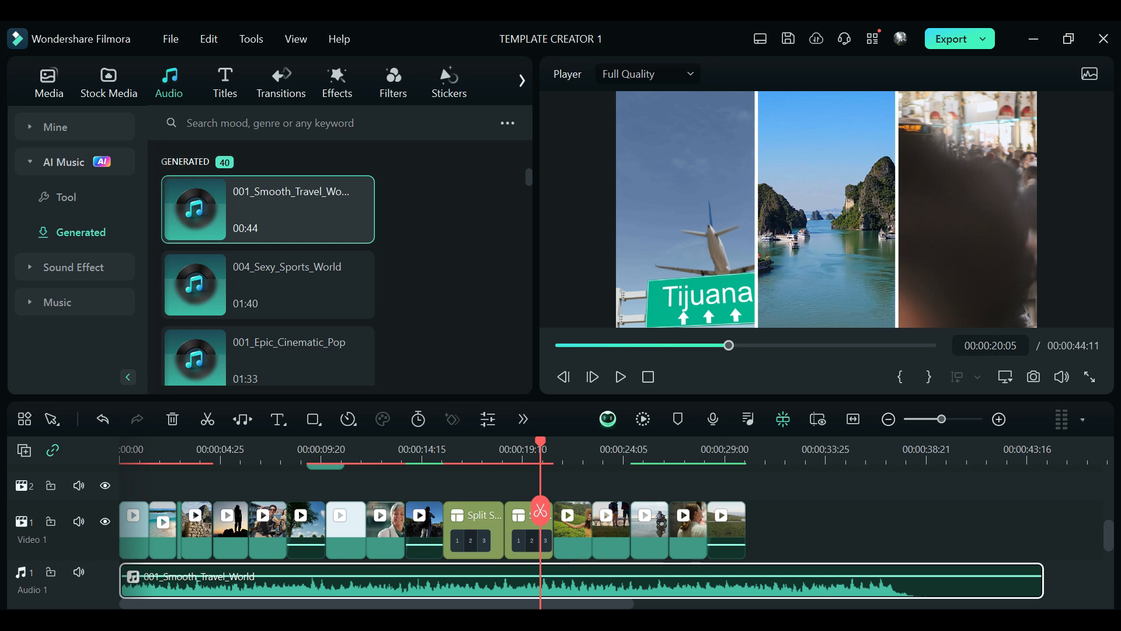
pyautogui.moveTo(540, 510); pyautogui.dragTo(749, 510)
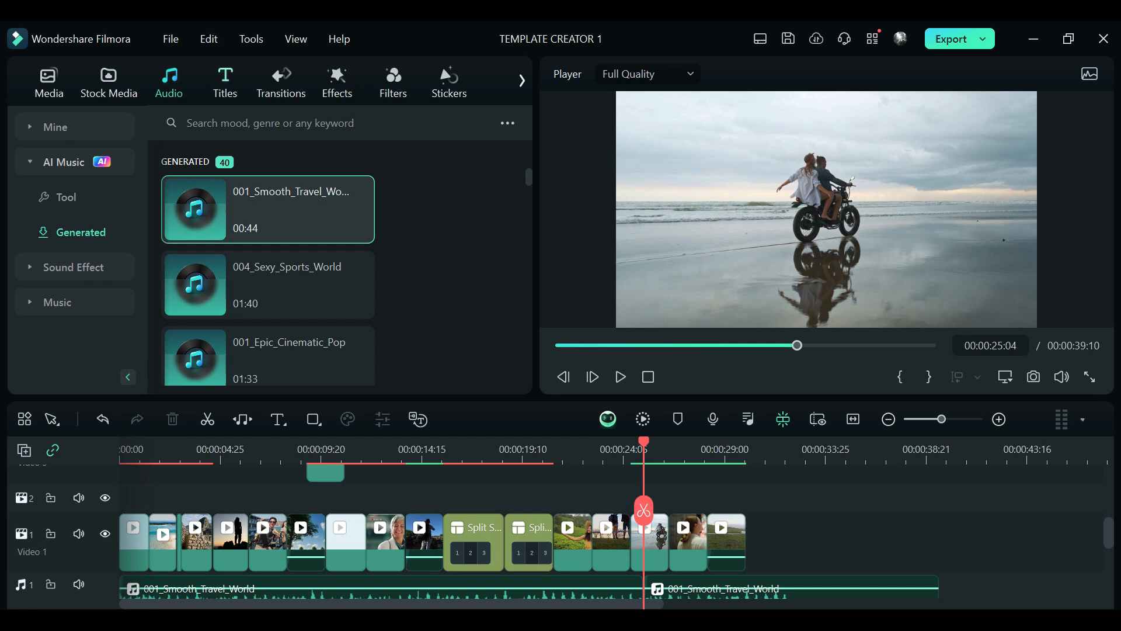
# Step: Add the plain text title Title 41 to the Video 2 track, starting above the stone ruins clip at 00:00:02:23
pyautogui.click(225, 82)
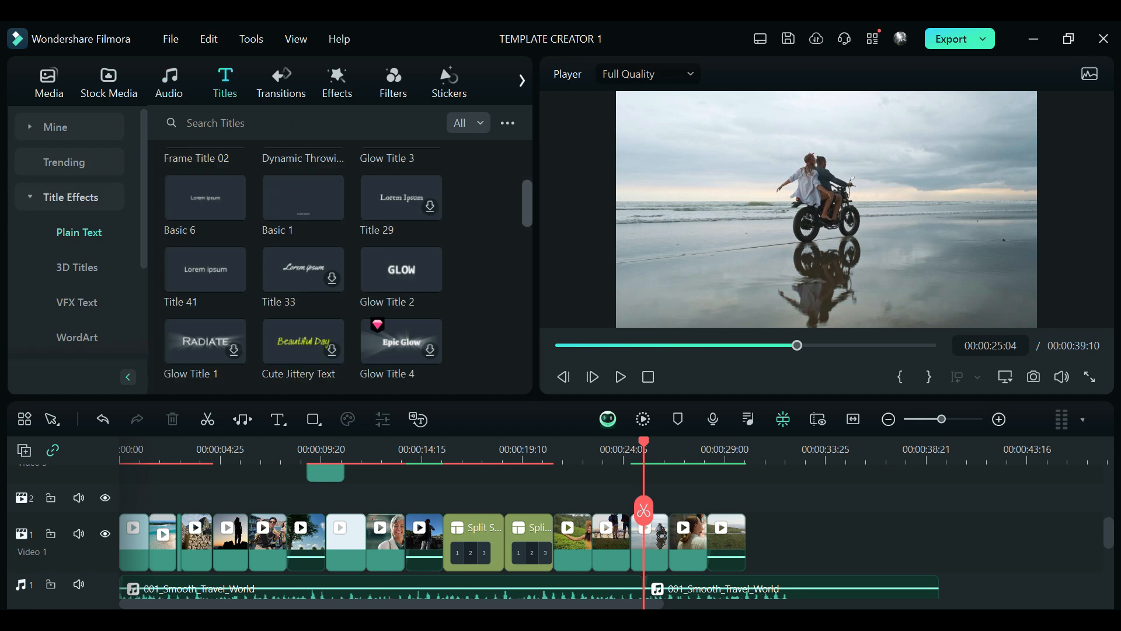
pyautogui.scroll(4, 347, 265)
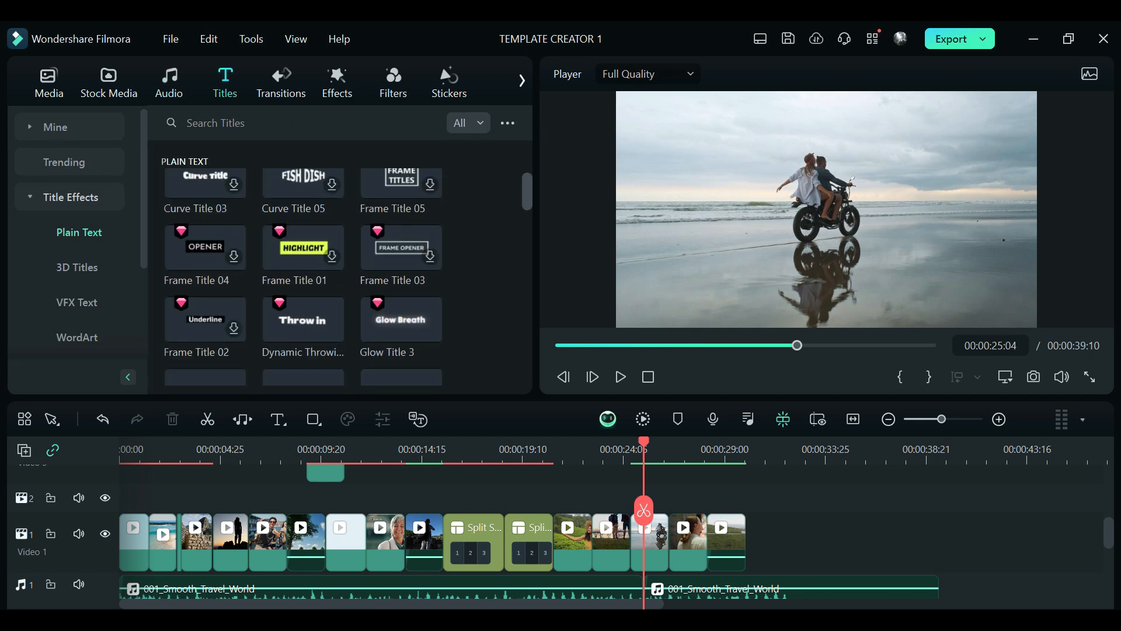
pyautogui.scroll(-4, 346, 266)
pyautogui.click(205, 187)
pyautogui.moveTo(205, 186); pyautogui.dragTo(230, 488)
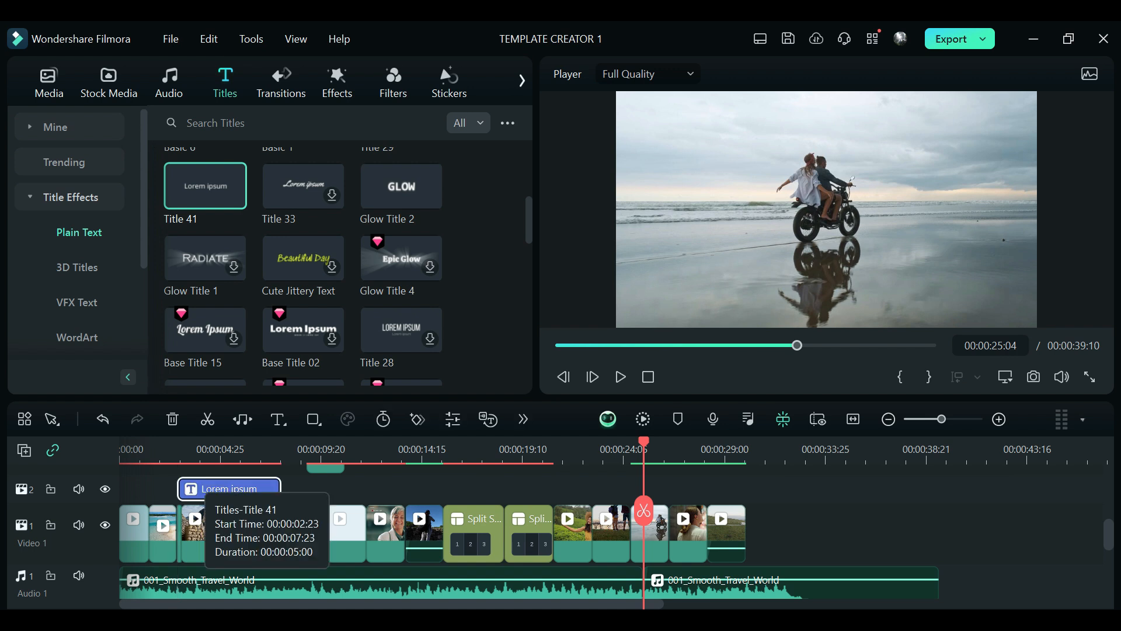
# Step: Open the Title 41 clip in the advanced text editor and replace its placeholder text with the creator's first name in capitals
pyautogui.doubleClick(230, 489)
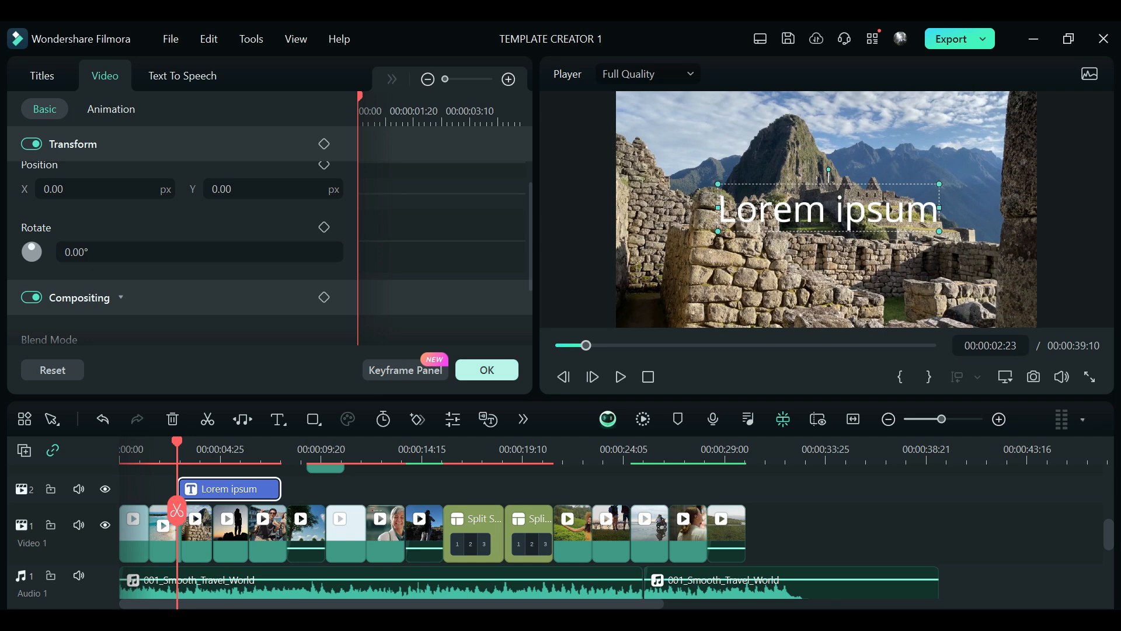
pyautogui.click(486, 370)
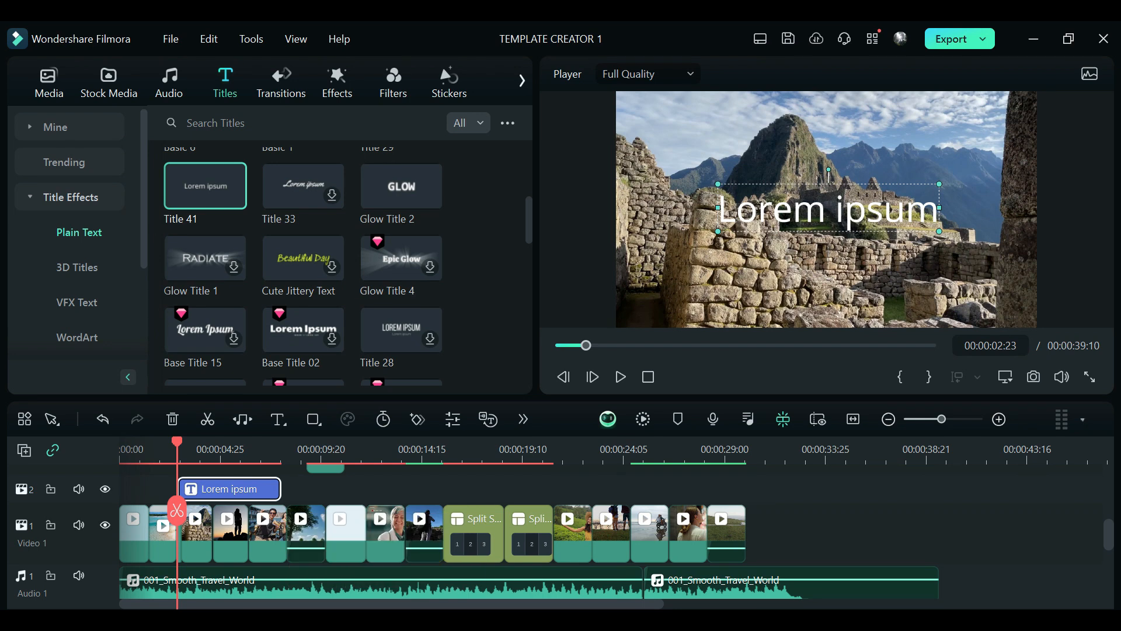
pyautogui.rightClick(265, 489)
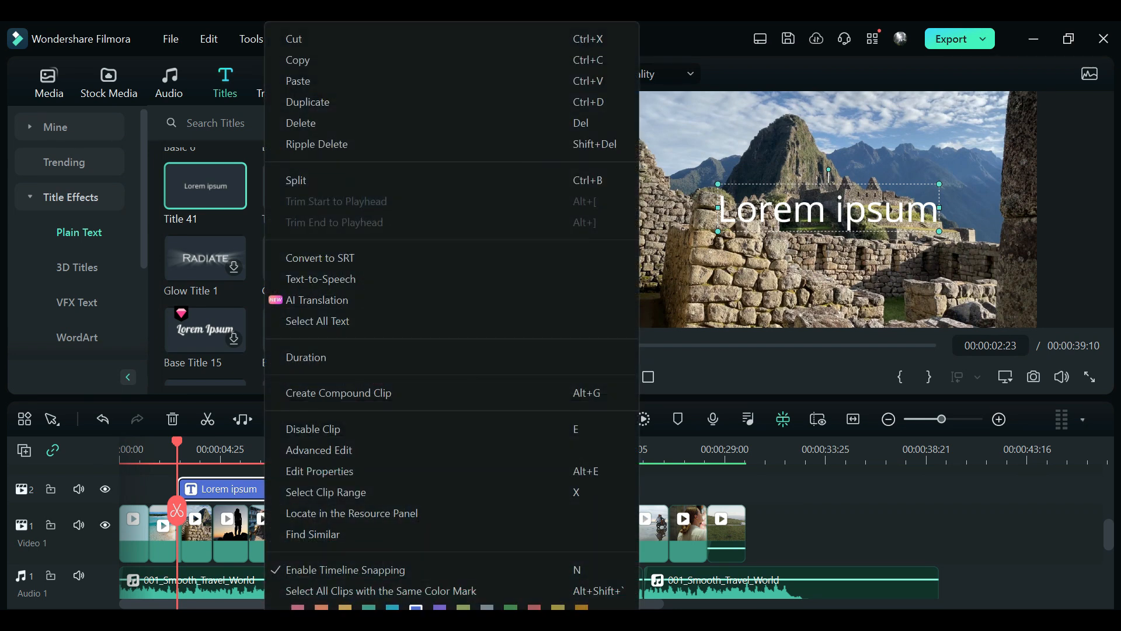
pyautogui.click(319, 471)
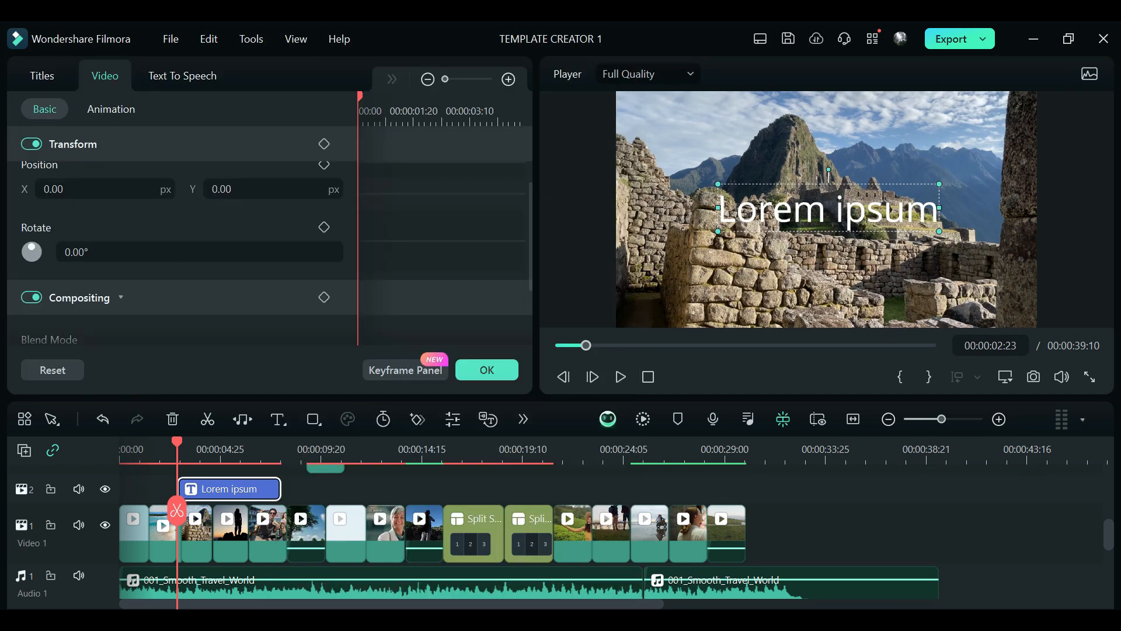
pyautogui.click(42, 76)
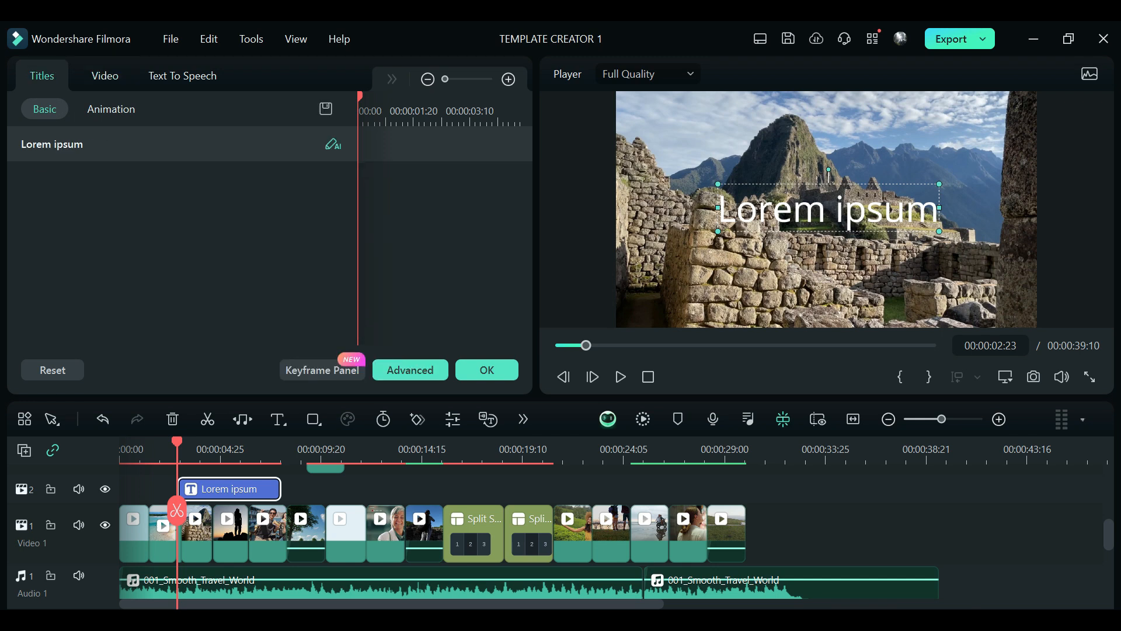
pyautogui.click(411, 370)
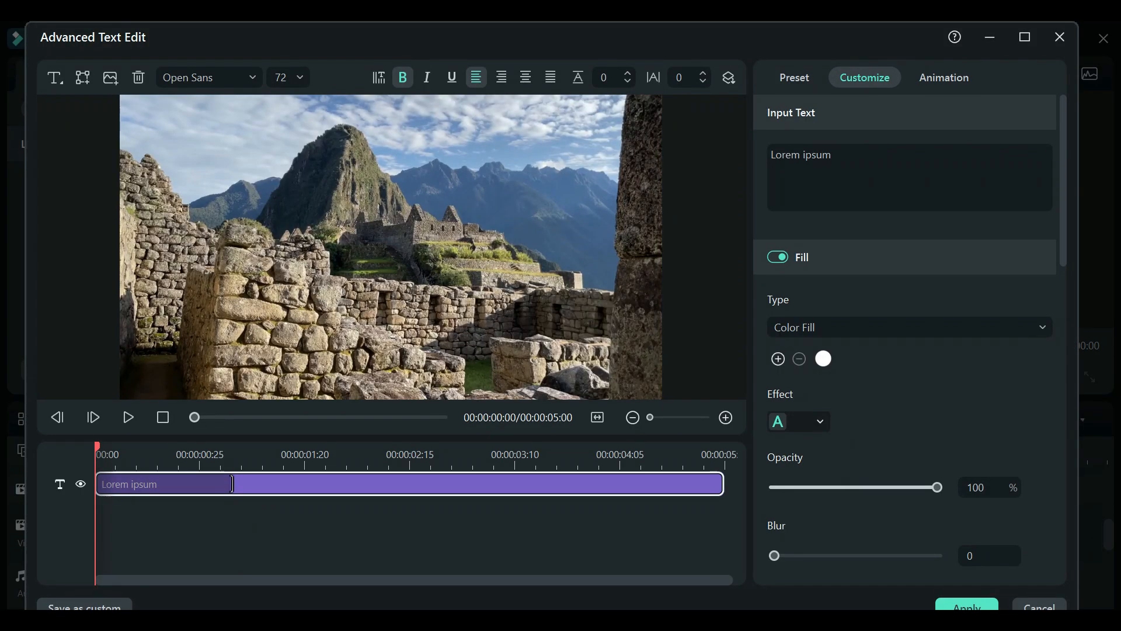
pyautogui.write('NEJA')
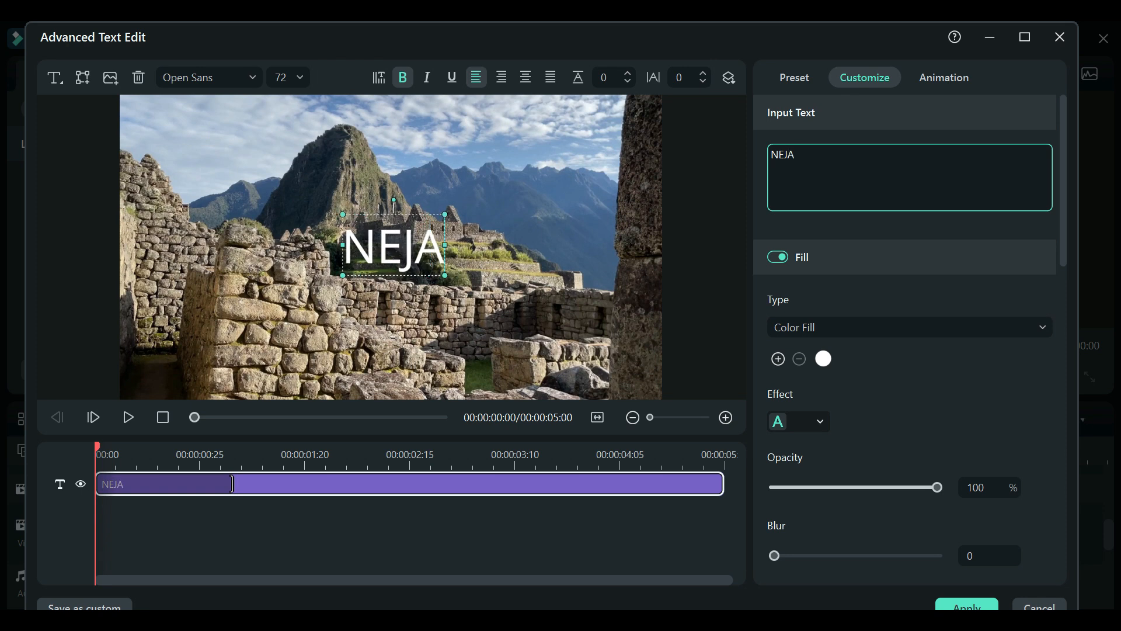
# Step: Set the title text's font to Montserrat ExtraBold and its size to 219
pyautogui.hotkey('ctrl', 'a')
pyautogui.click(208, 77)
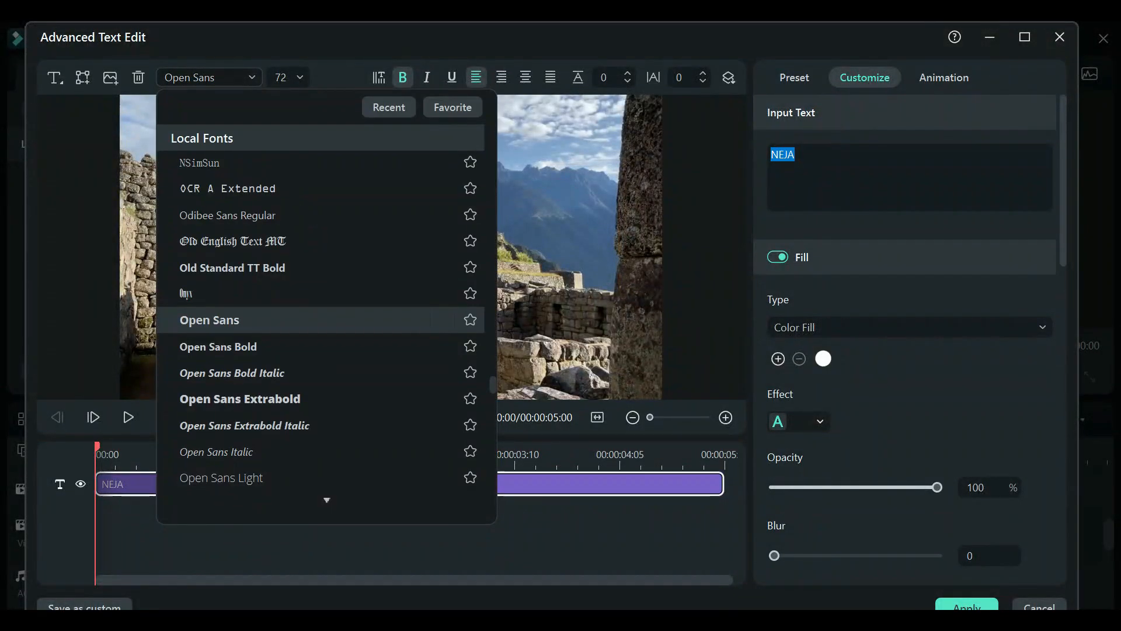
pyautogui.write('Mon')
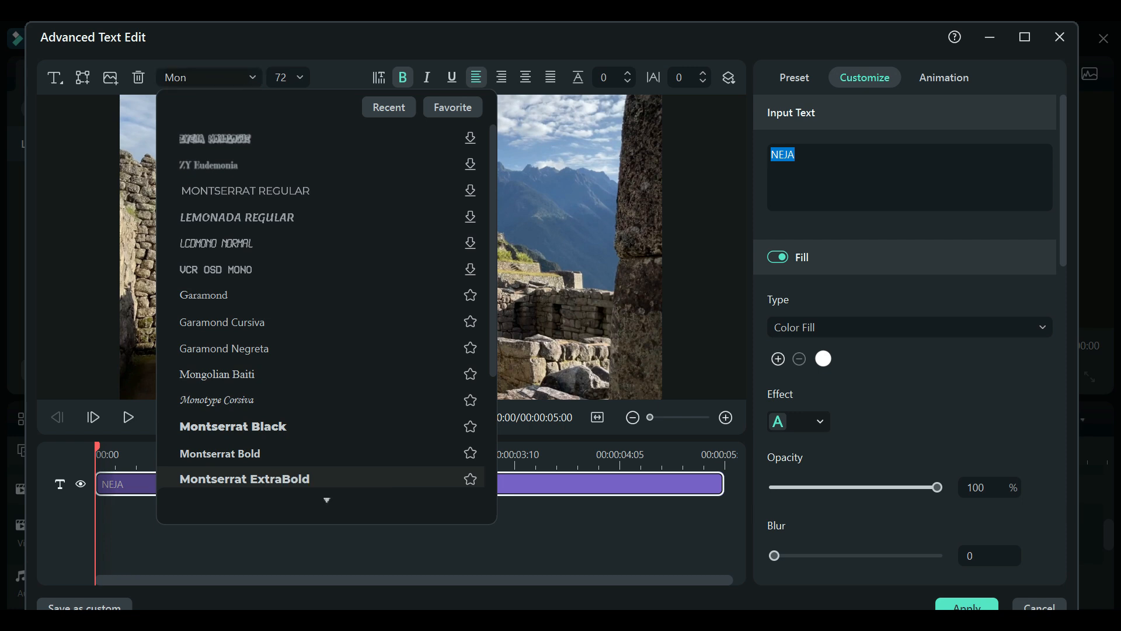
pyautogui.click(233, 479)
pyautogui.press('Tab')
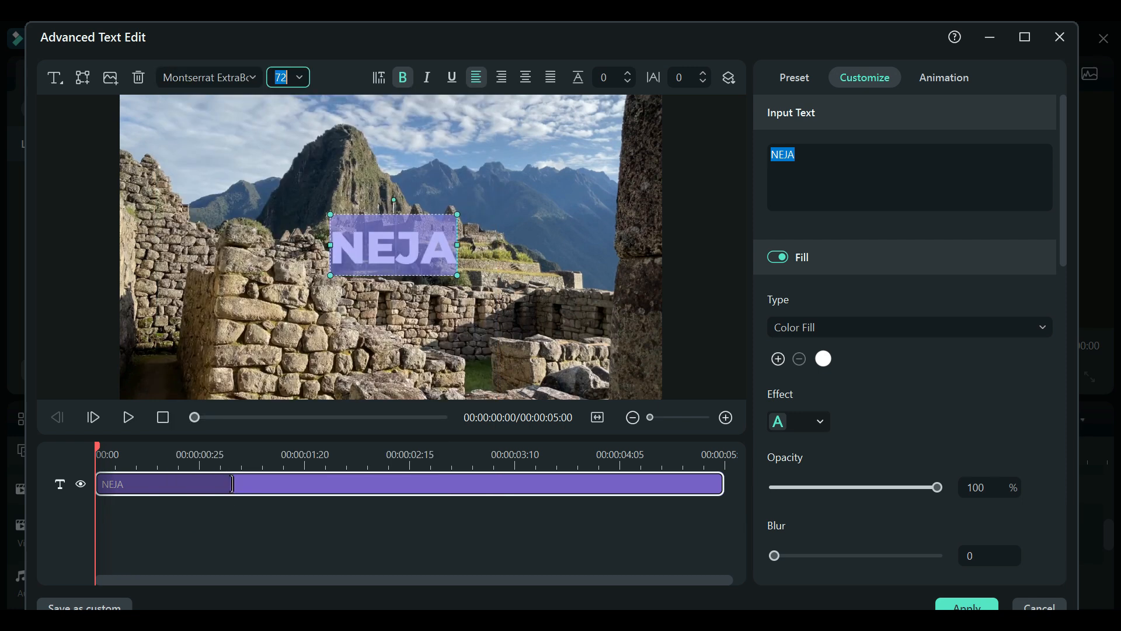
pyautogui.write('20')
pyautogui.write('19')
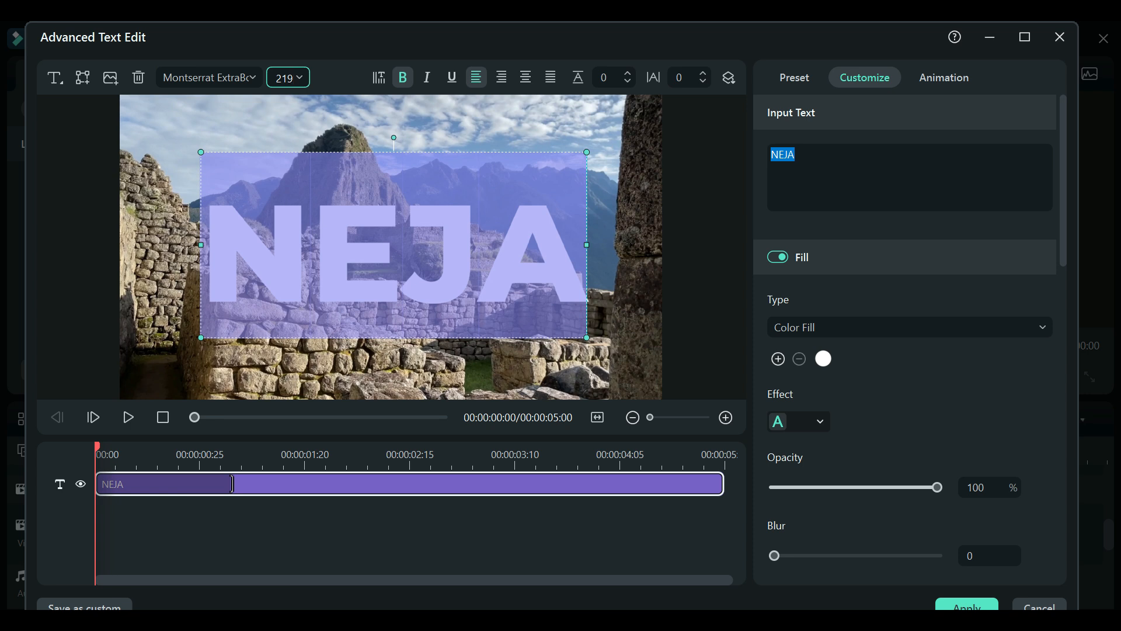
pyautogui.press('Return')
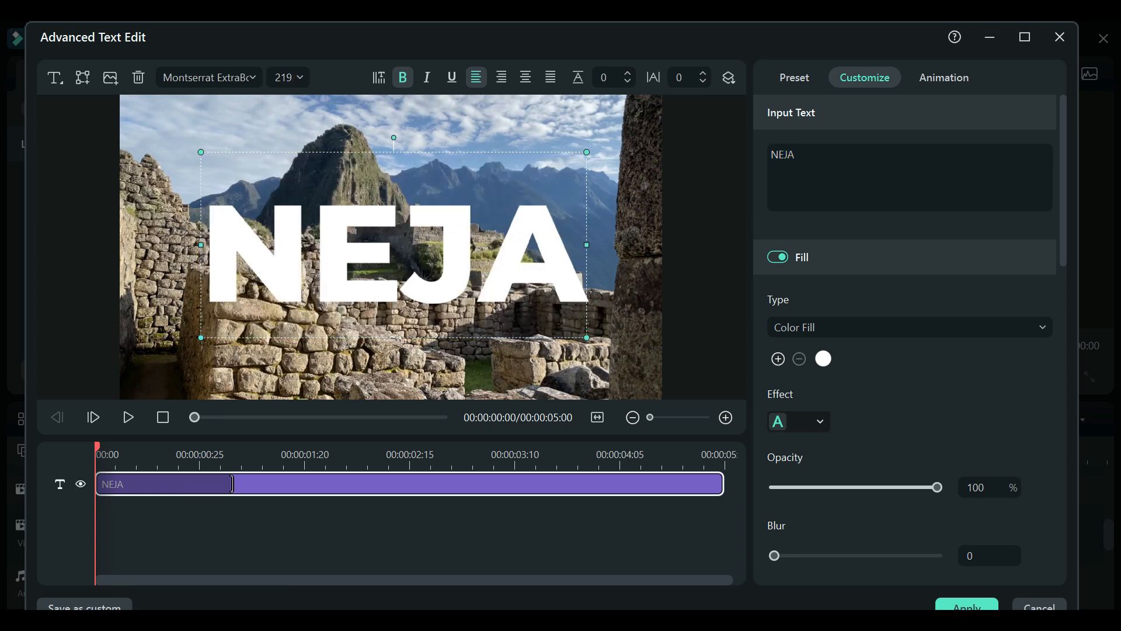
# Step: Enable the title's black color-fill background with a spread of 100 and apply the text edits
pyautogui.moveTo(1061, 175); pyautogui.dragTo(1061, 485)
pyautogui.click(778, 293)
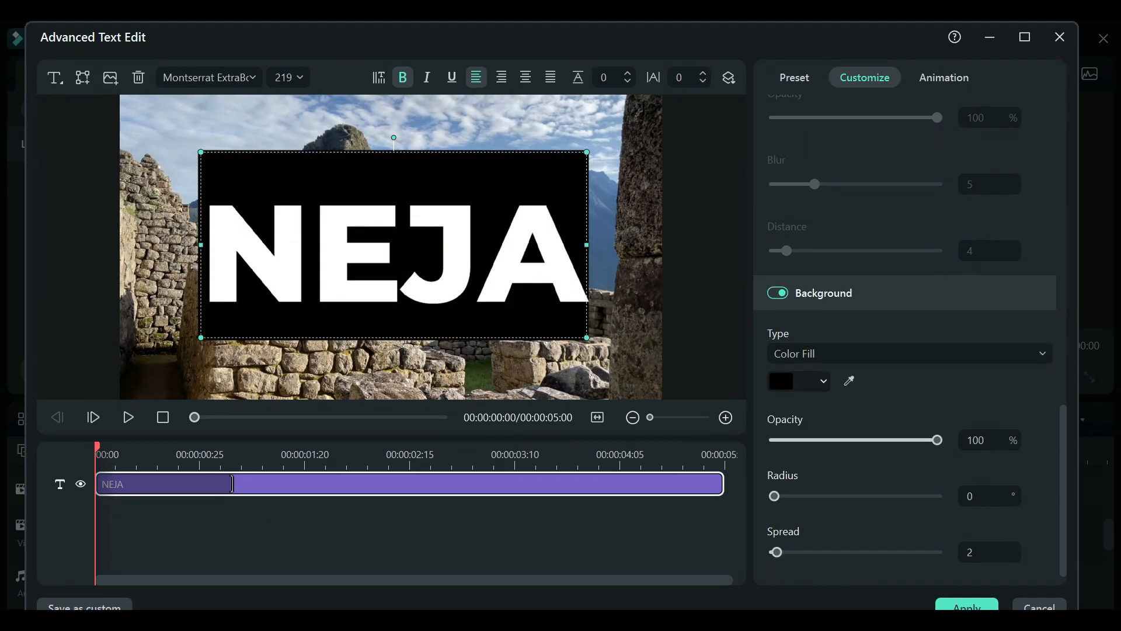
pyautogui.moveTo(776, 552); pyautogui.dragTo(937, 552)
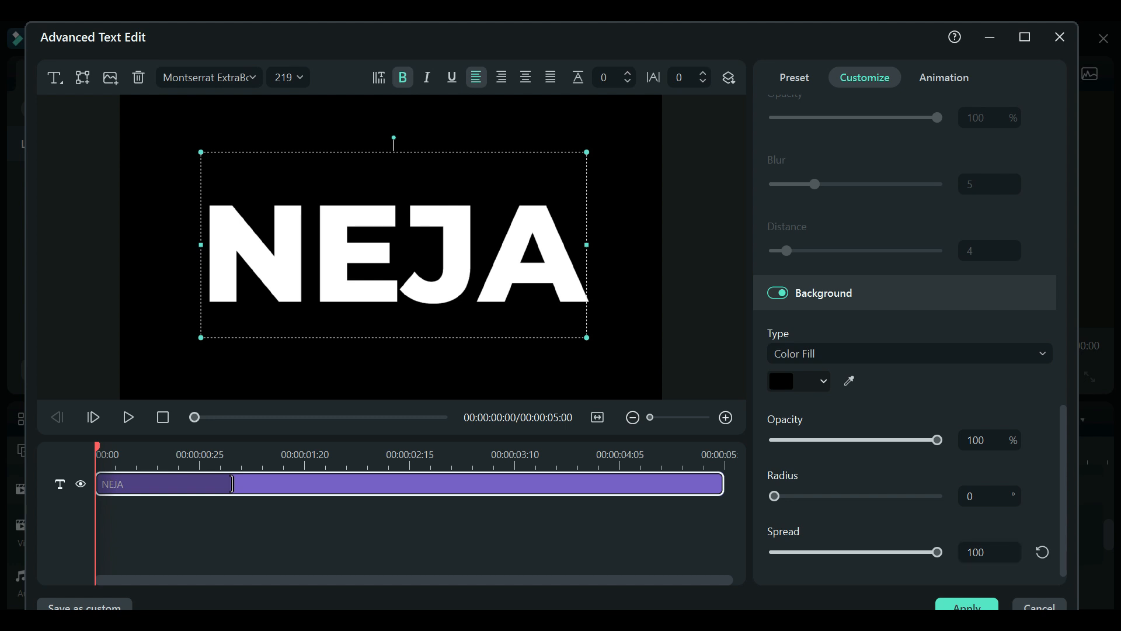
pyautogui.click(967, 605)
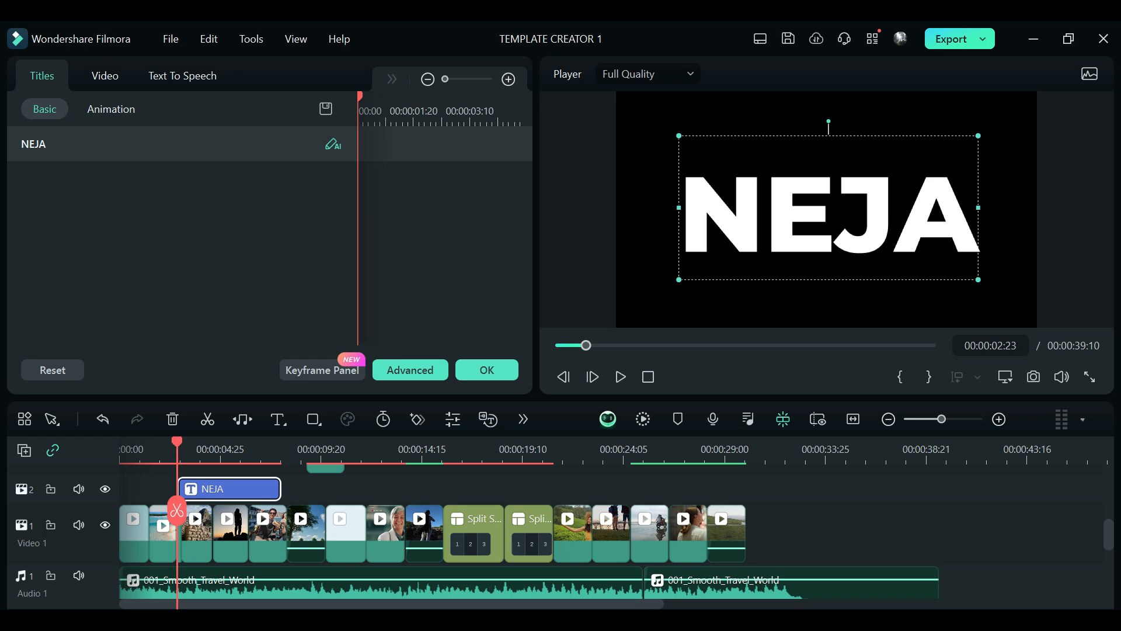
# Step: Set the title clip's blend mode to Darken and confirm the properties
pyautogui.click(105, 76)
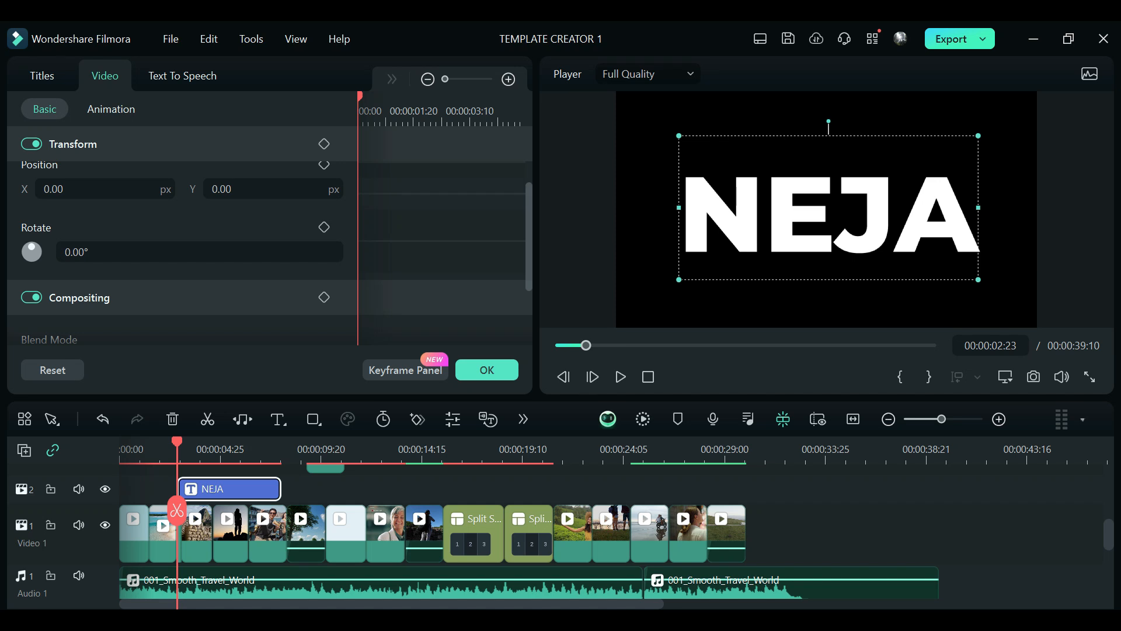
pyautogui.scroll(-3, 181, 251)
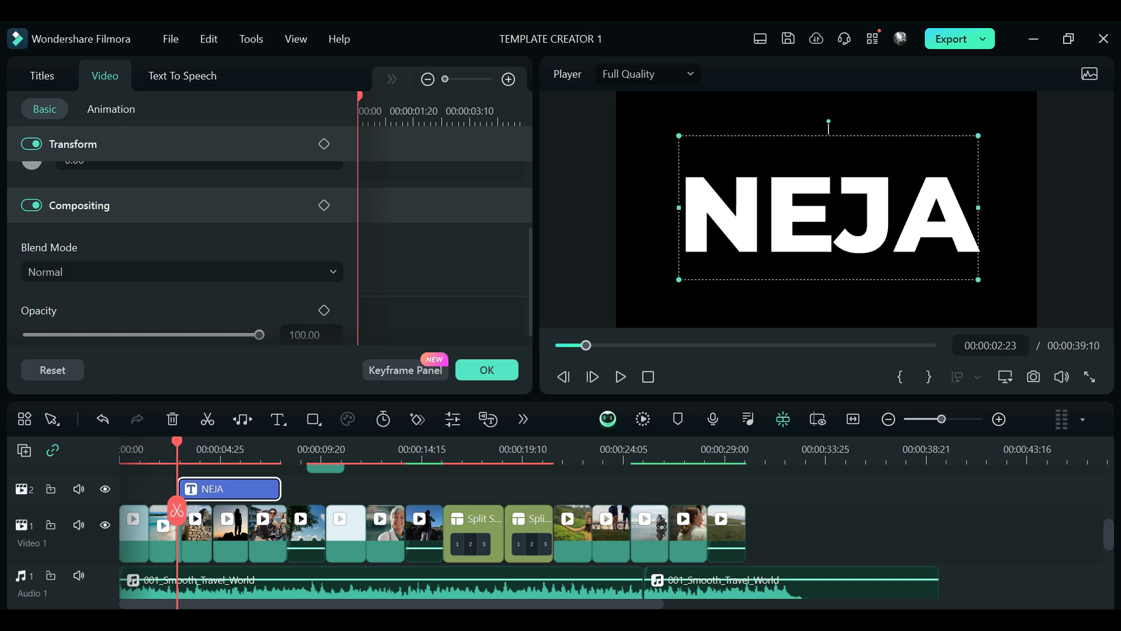
pyautogui.click(175, 271)
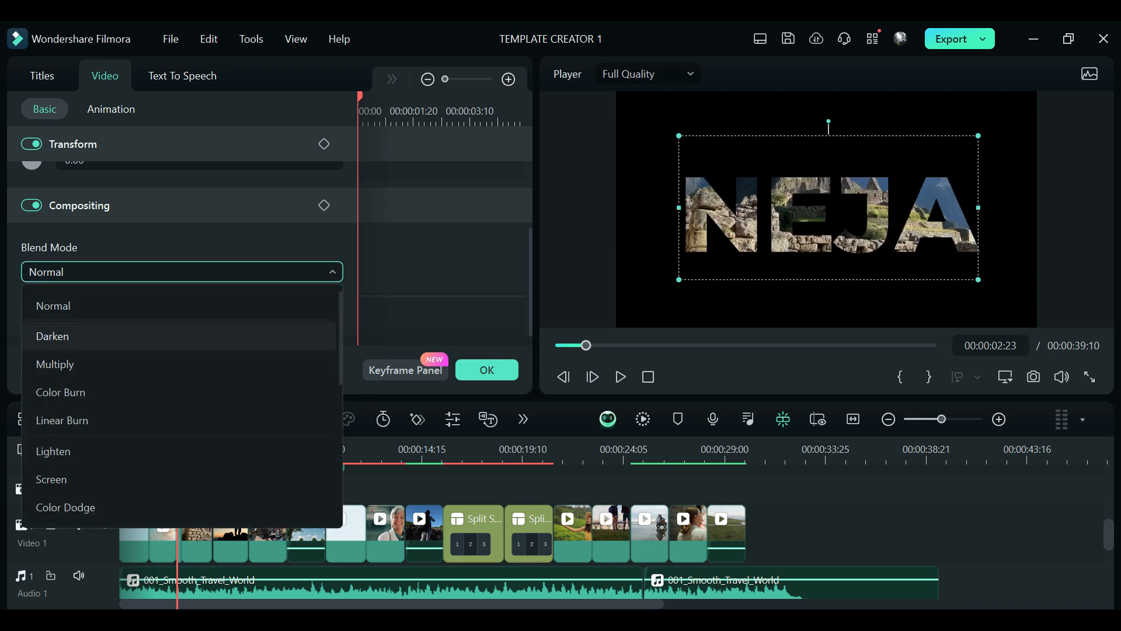
pyautogui.click(175, 336)
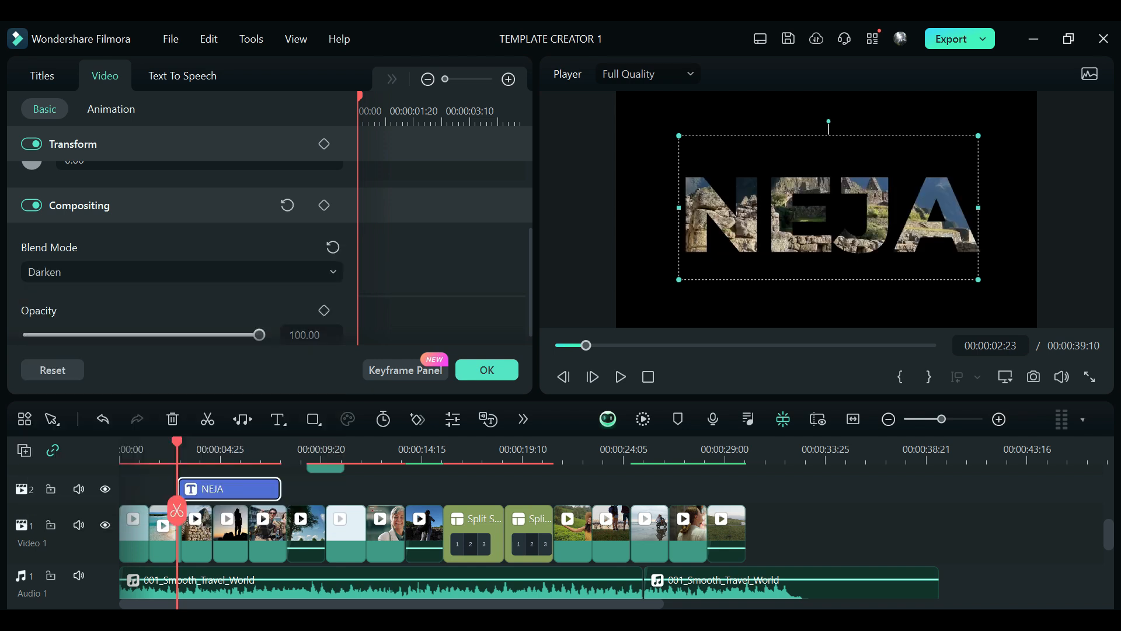
pyautogui.click(487, 370)
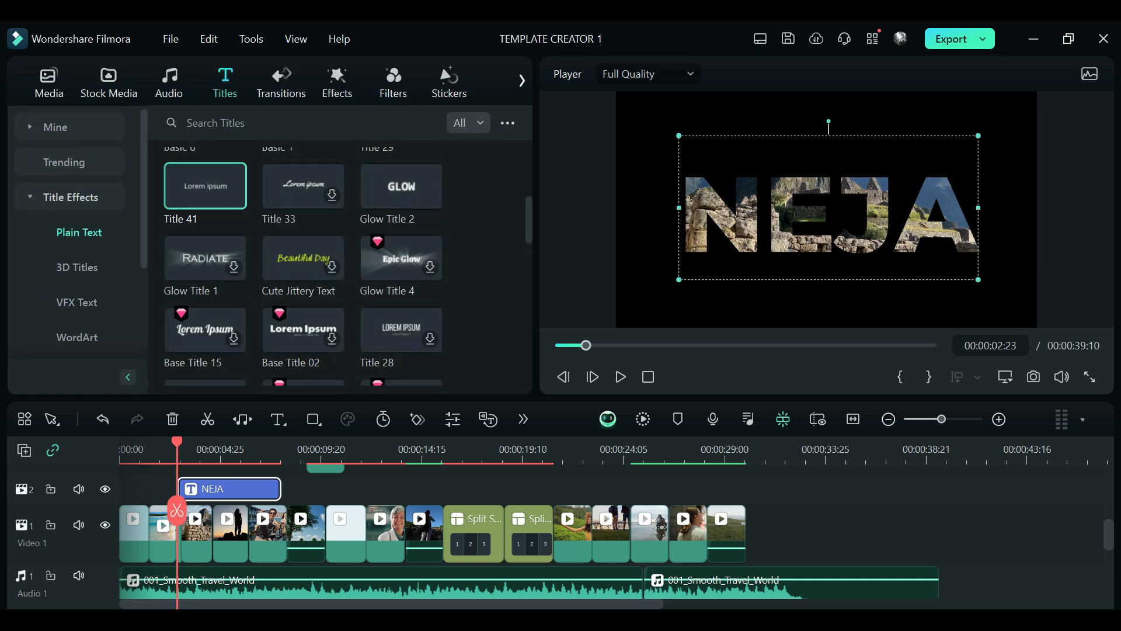
# Step: Play the sequence from 00:00:02:19 and review the titles over the clips around the railway overlay
pyautogui.hotkey('ctrl', '=')
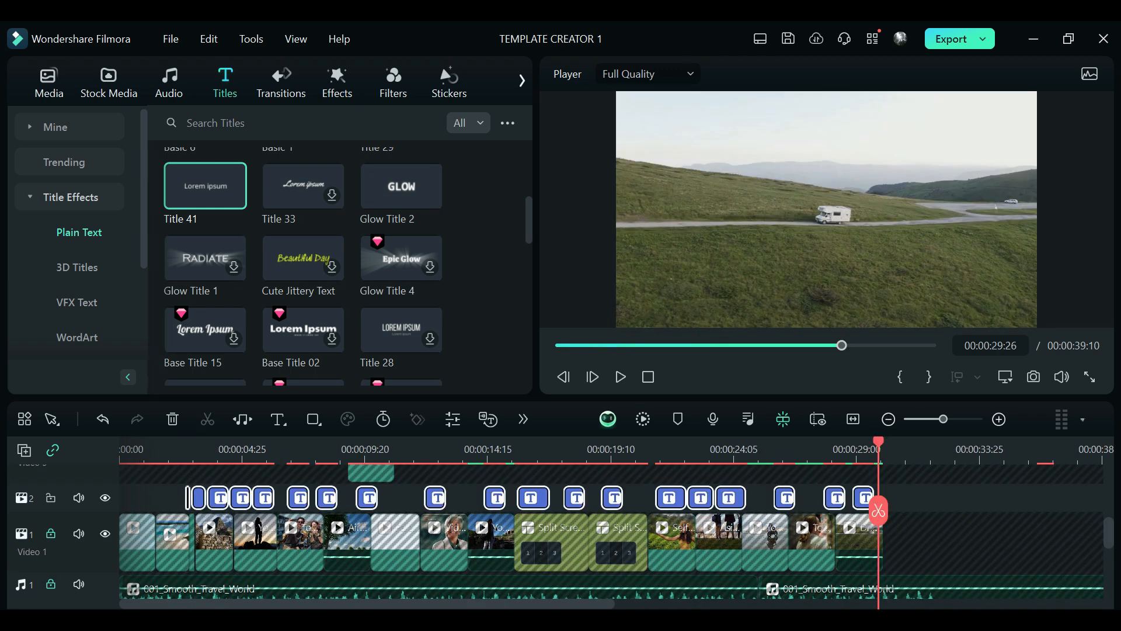
pyautogui.click(185, 449)
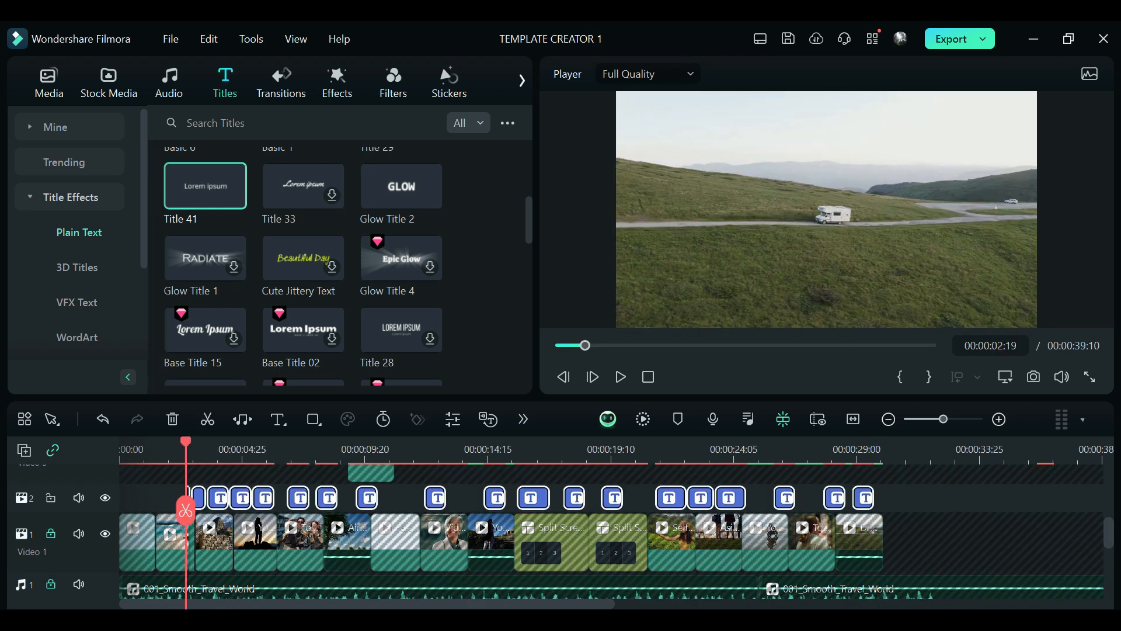
pyautogui.press('space')
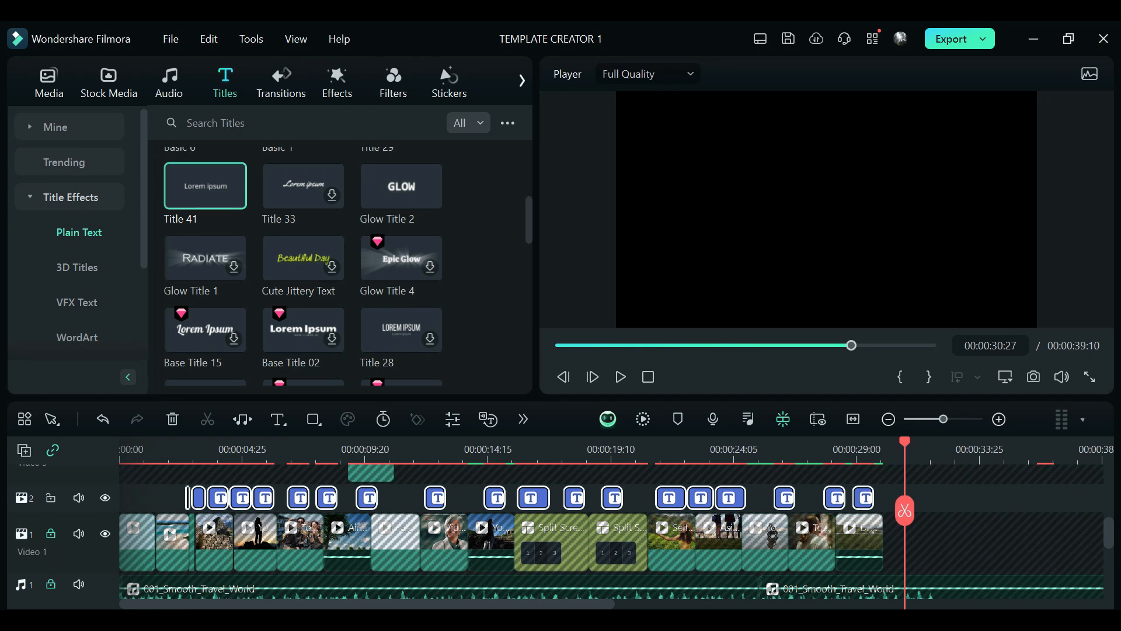
pyautogui.moveTo(905, 511); pyautogui.dragTo(238, 511)
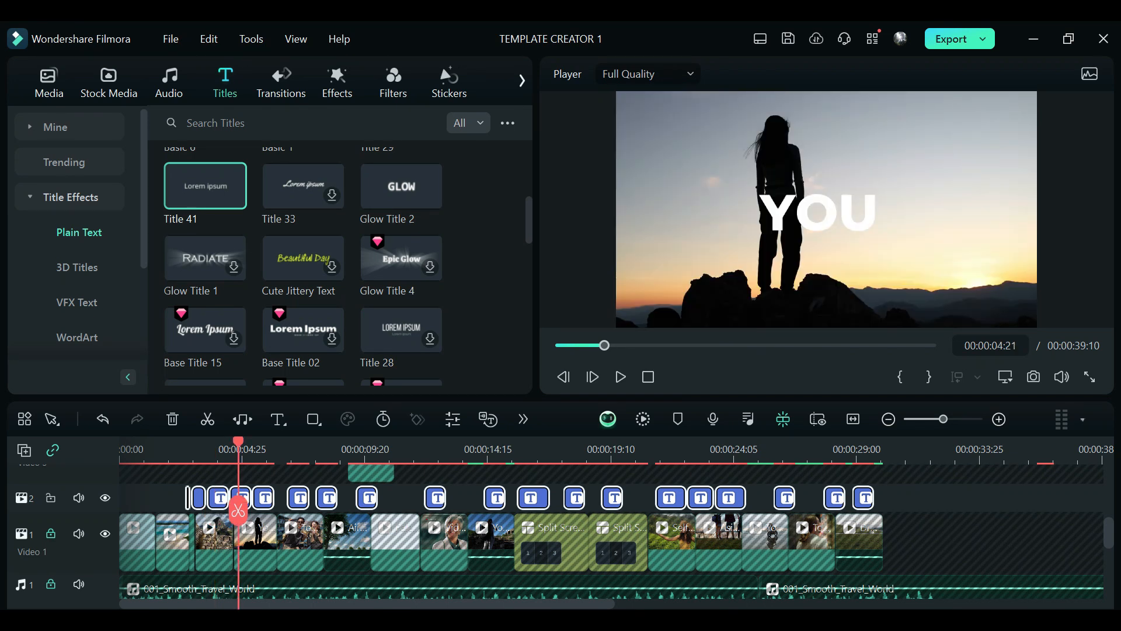
pyautogui.moveTo(238, 511); pyautogui.dragTo(361, 511)
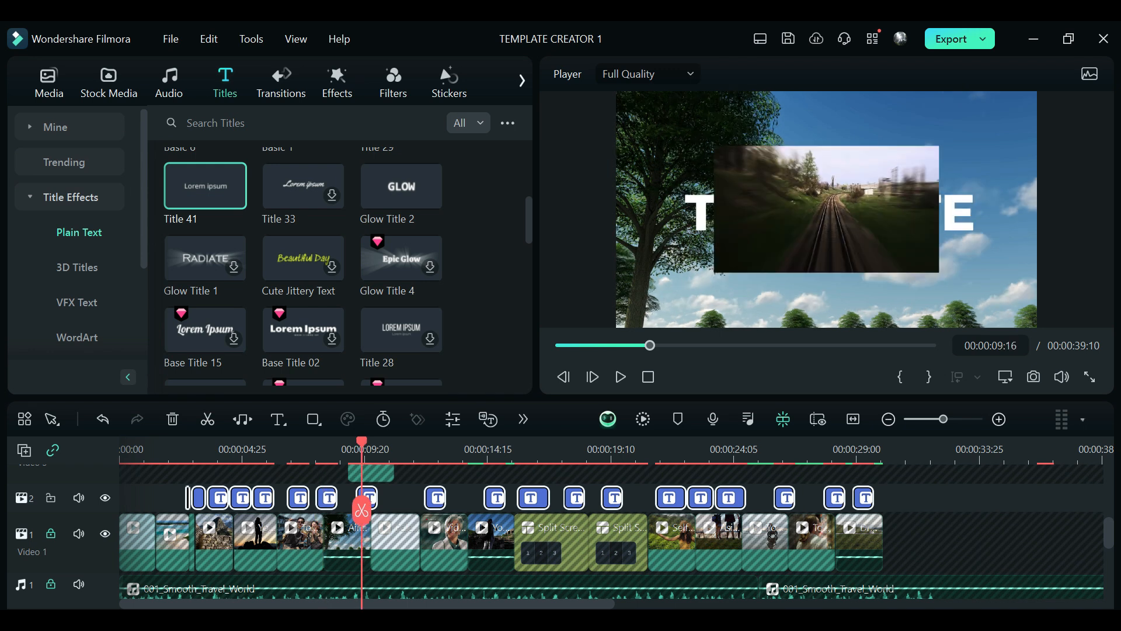
pyautogui.moveTo(361, 511); pyautogui.dragTo(428, 510)
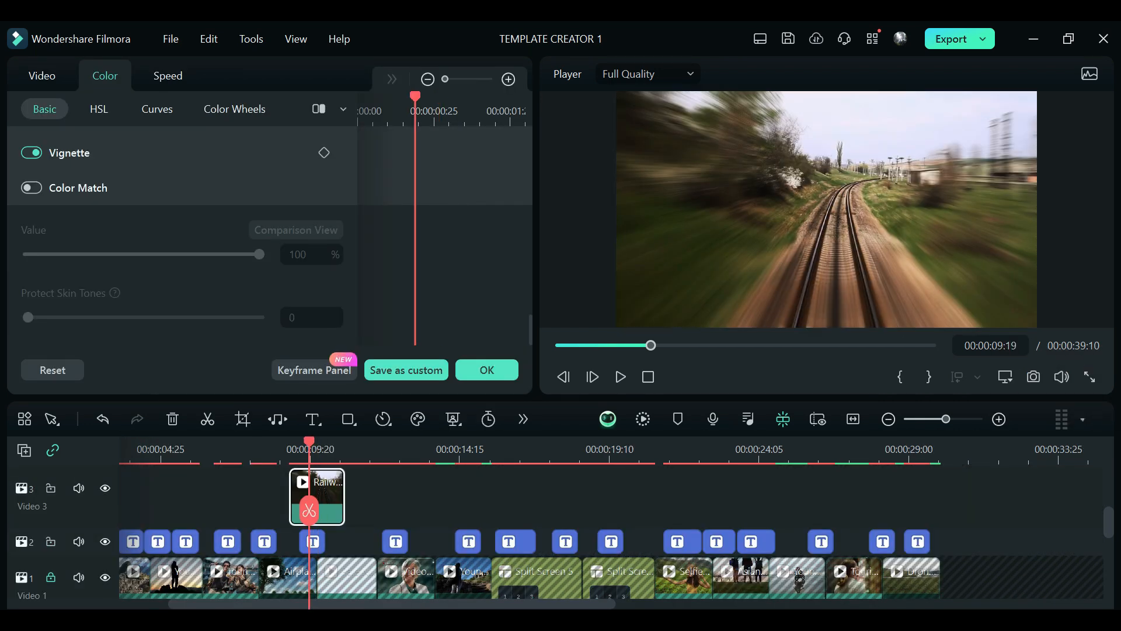
# Step: Split the railway clip on Video 3 at about 00:00:09:19 and 00:00:10:07, scale down its three pieces, and play them back
pyautogui.moveTo(308, 511); pyautogui.dragTo(328, 511)
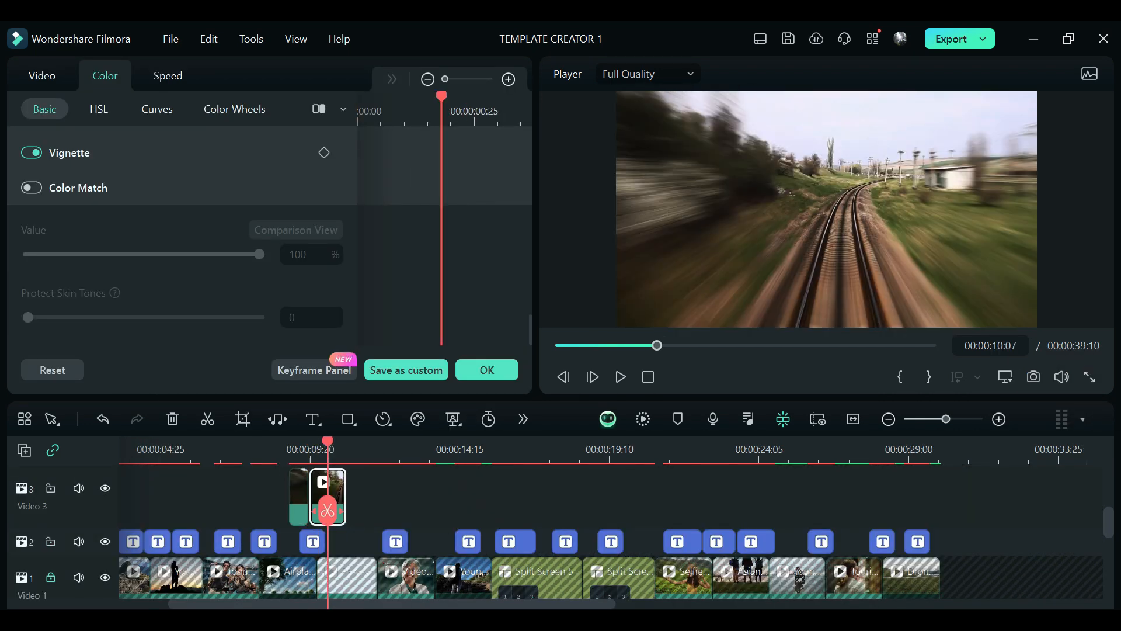
pyautogui.click(299, 496)
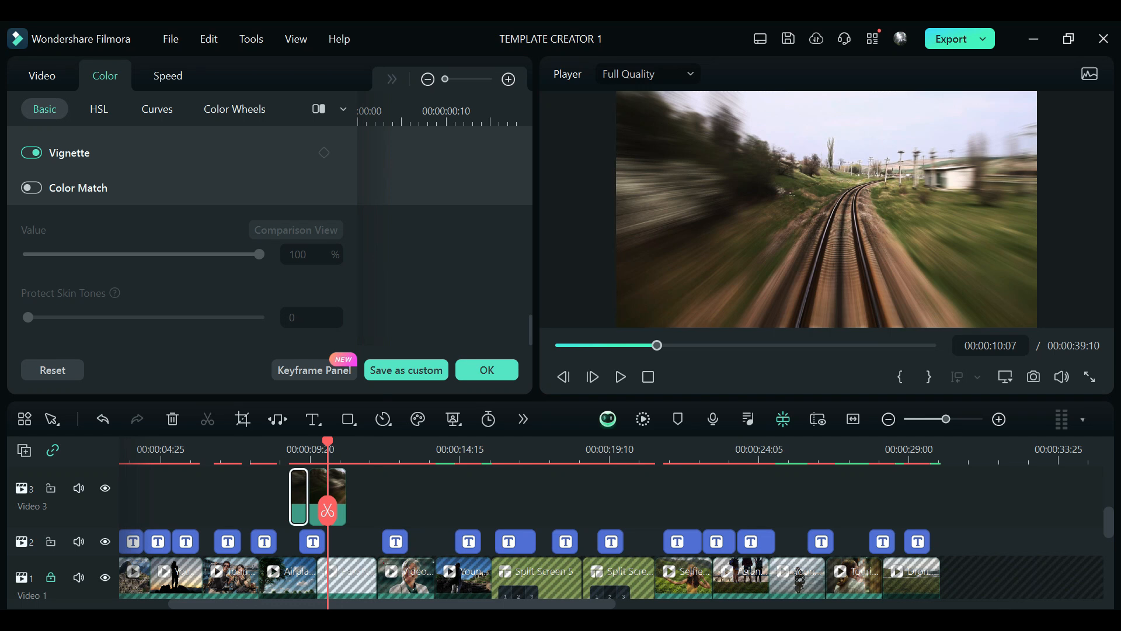
pyautogui.click(317, 511)
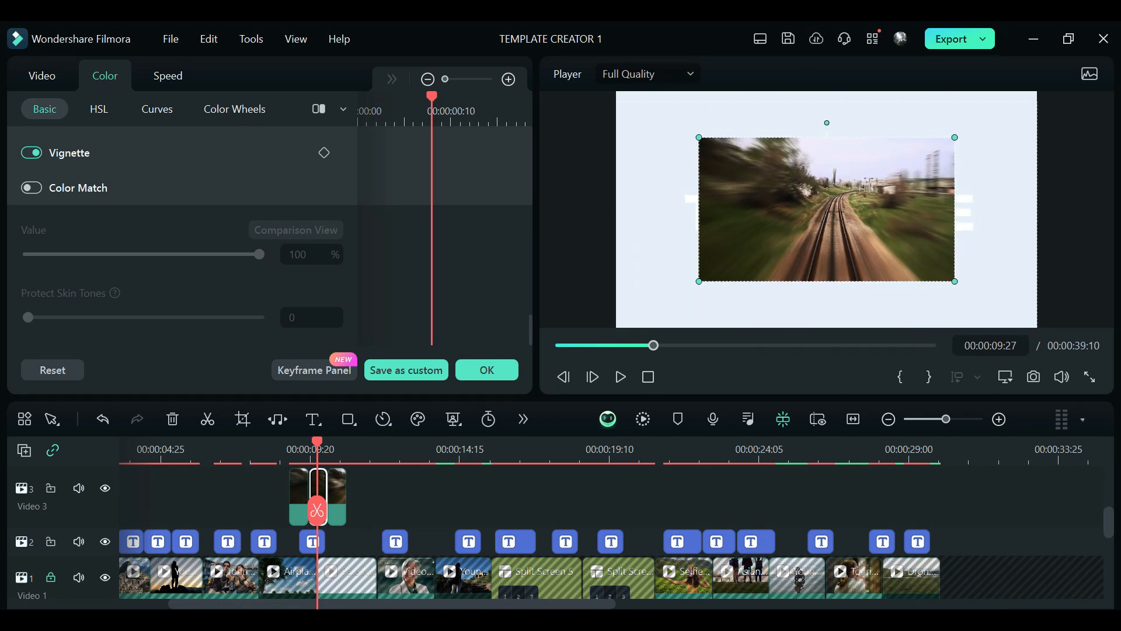
pyautogui.click(338, 511)
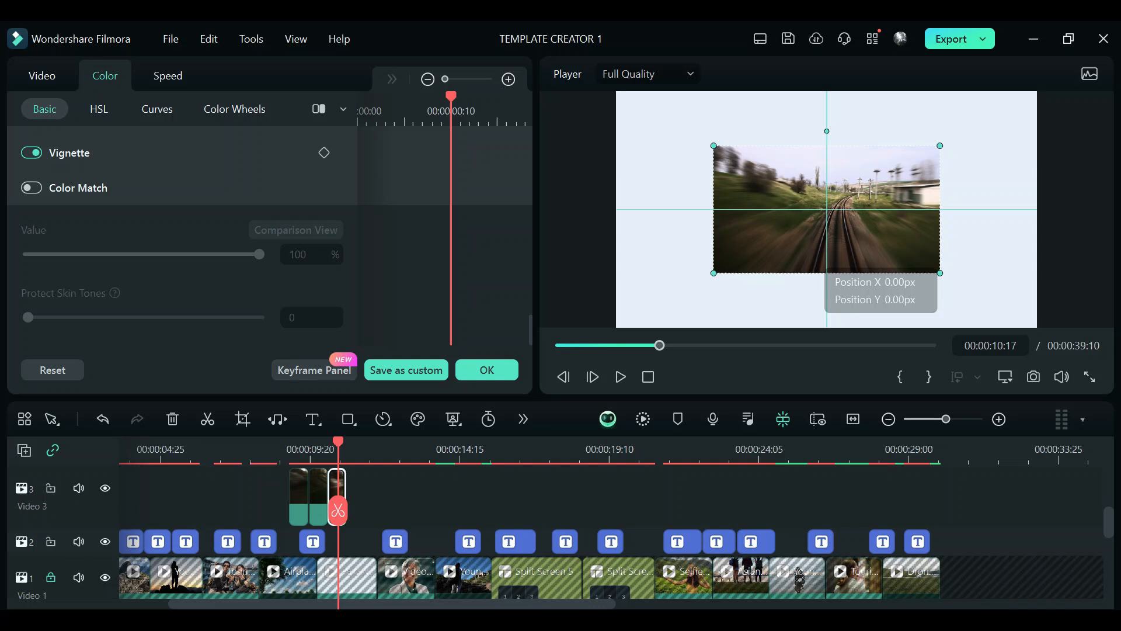
pyautogui.click(296, 450)
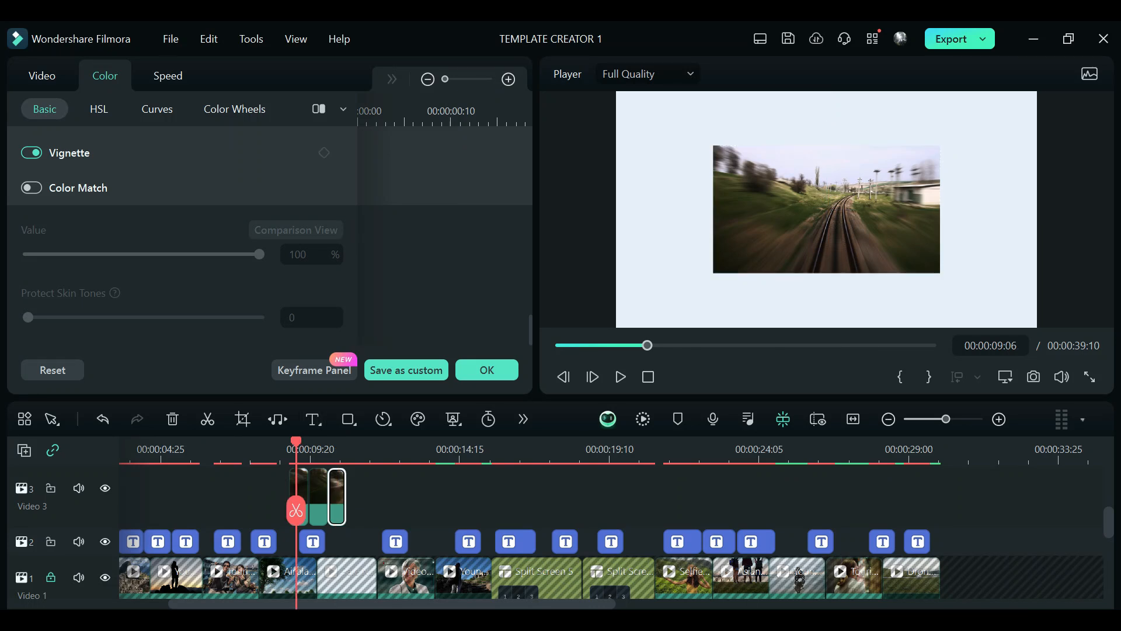
pyautogui.press('space')
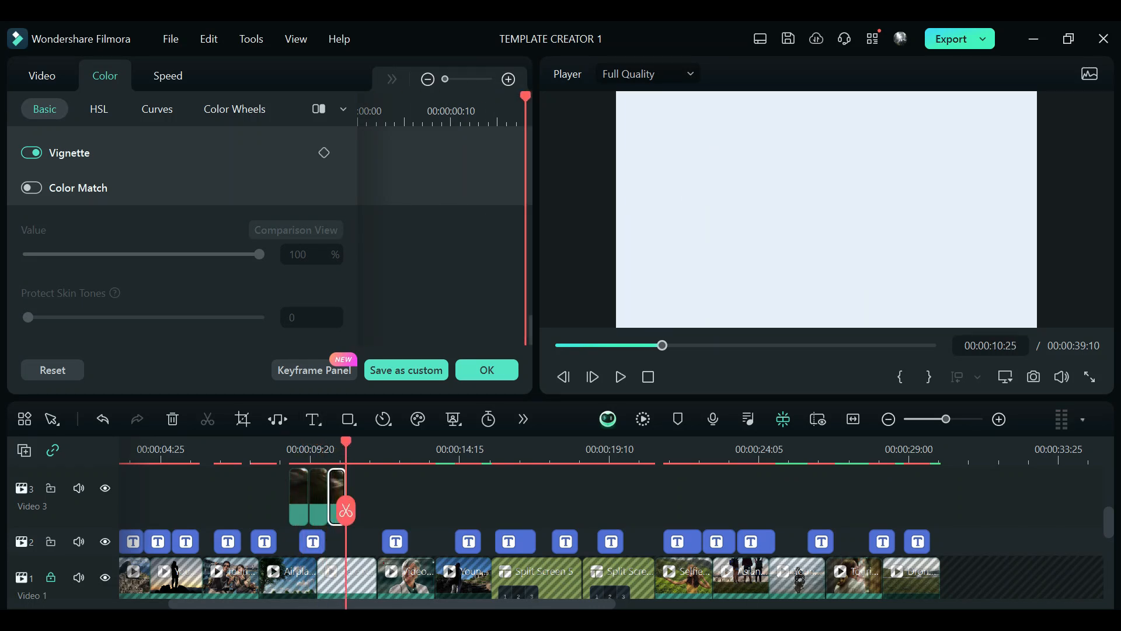
# Step: Fit the title beneath the railway clip to the first railway piece and move the playhead to 00:00:14:17
pyautogui.moveTo(291, 541); pyautogui.dragTo(307, 541)
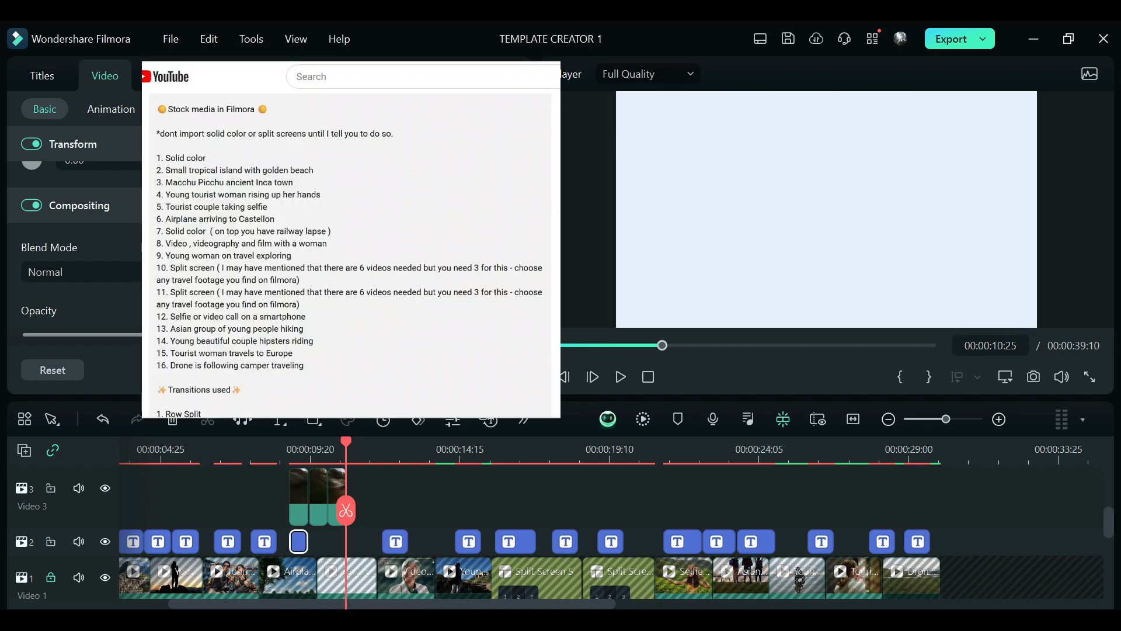
pyautogui.click(393, 450)
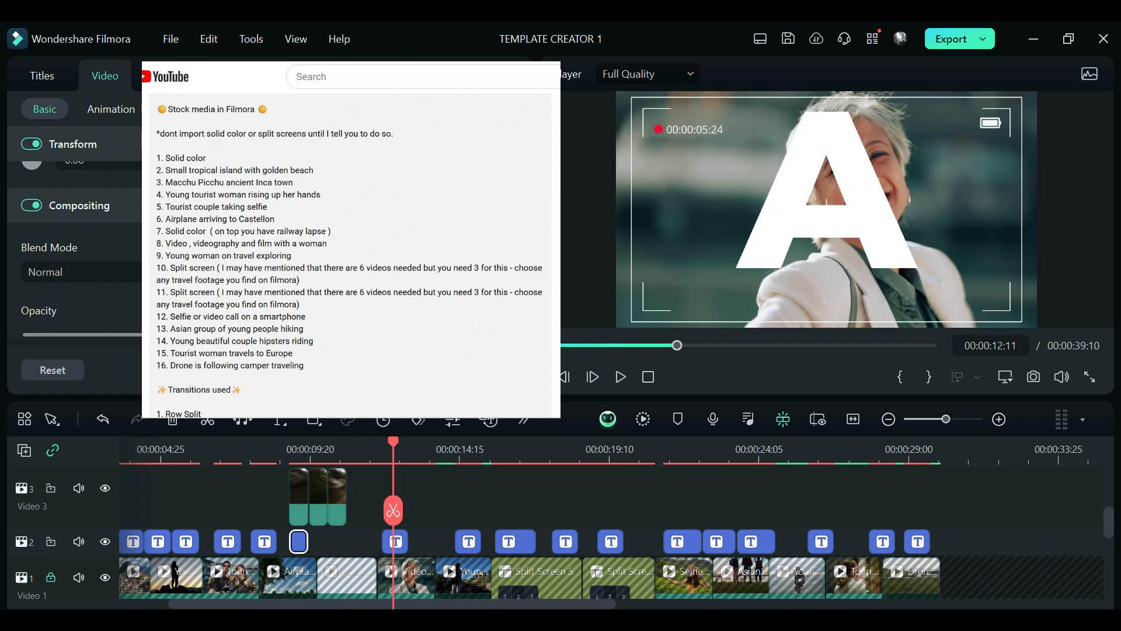
pyautogui.click(461, 450)
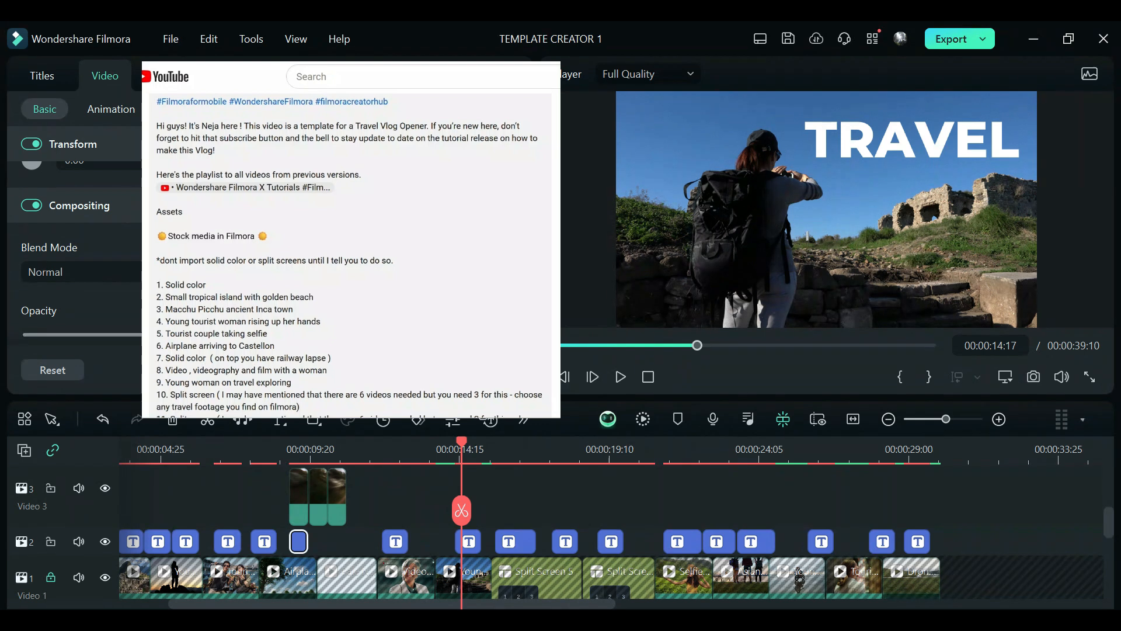
# Step: Preview the VLOG title over the first split screen, stopping at 00:00:15:22, 00:00:16:05 and 00:00:17:08
pyautogui.click(497, 450)
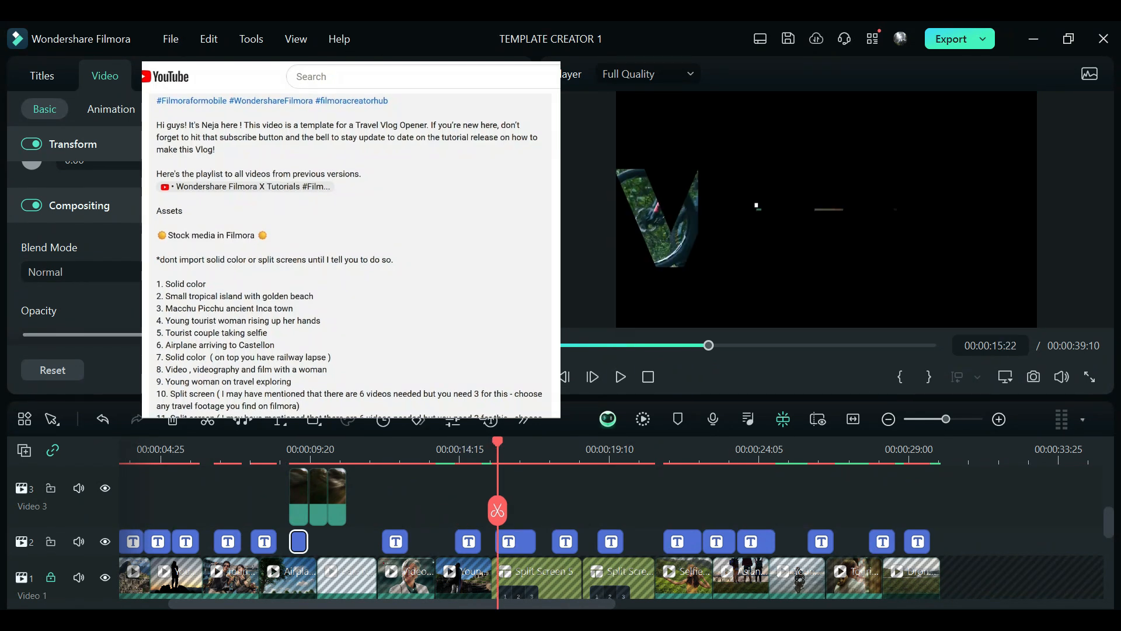
pyautogui.click(512, 450)
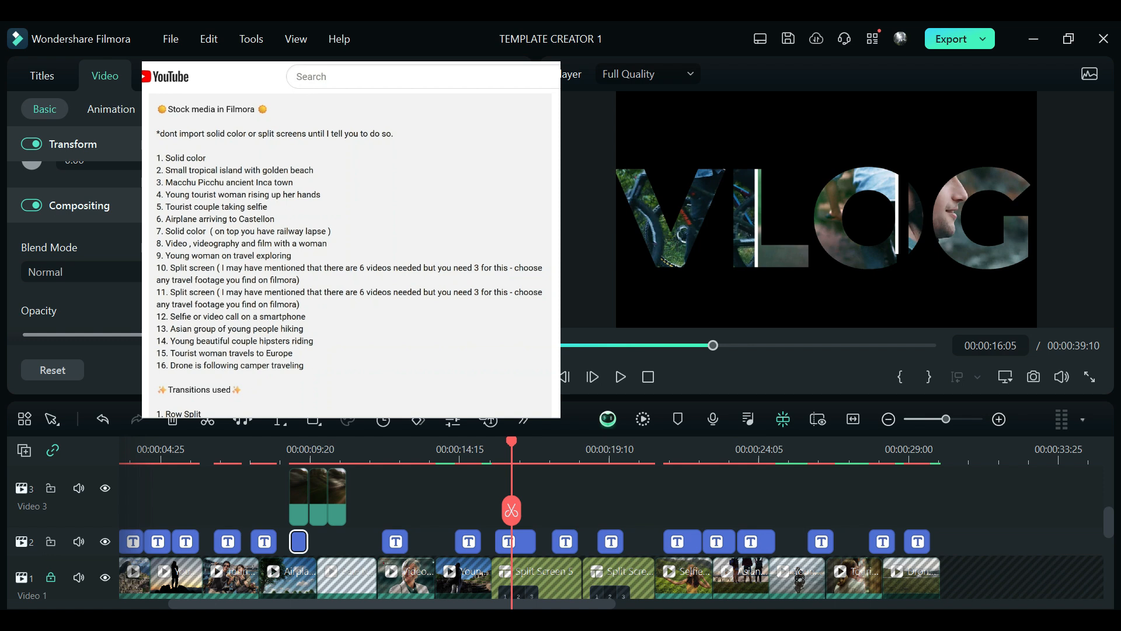
pyautogui.click(545, 450)
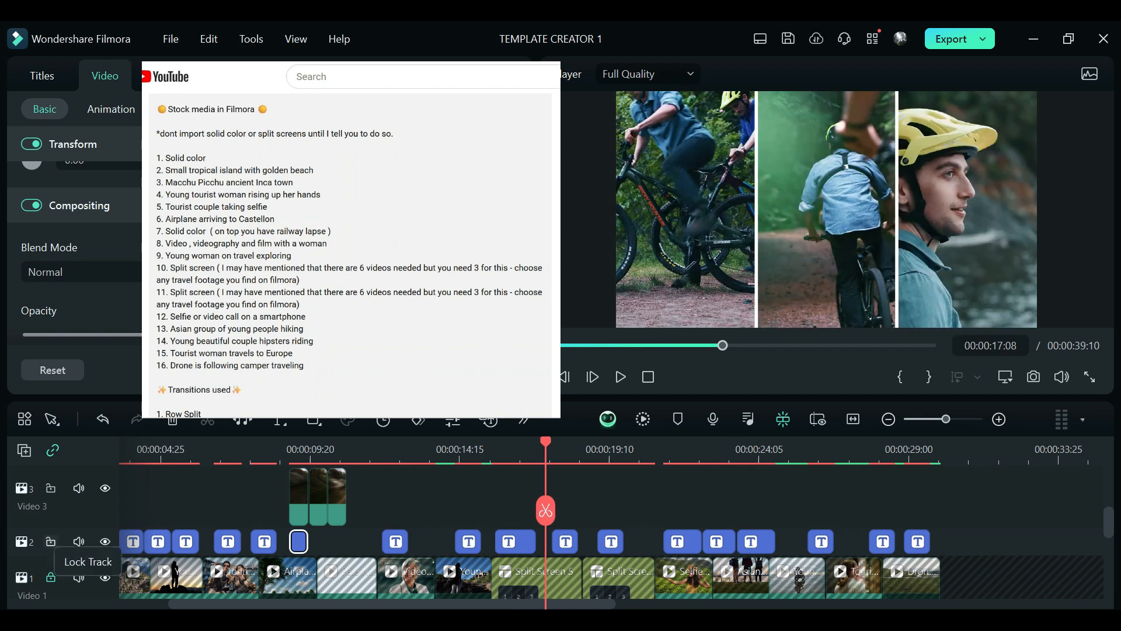
# Step: Unlock the Video 1 track and turn off the border of the second split screen clip
pyautogui.click(50, 576)
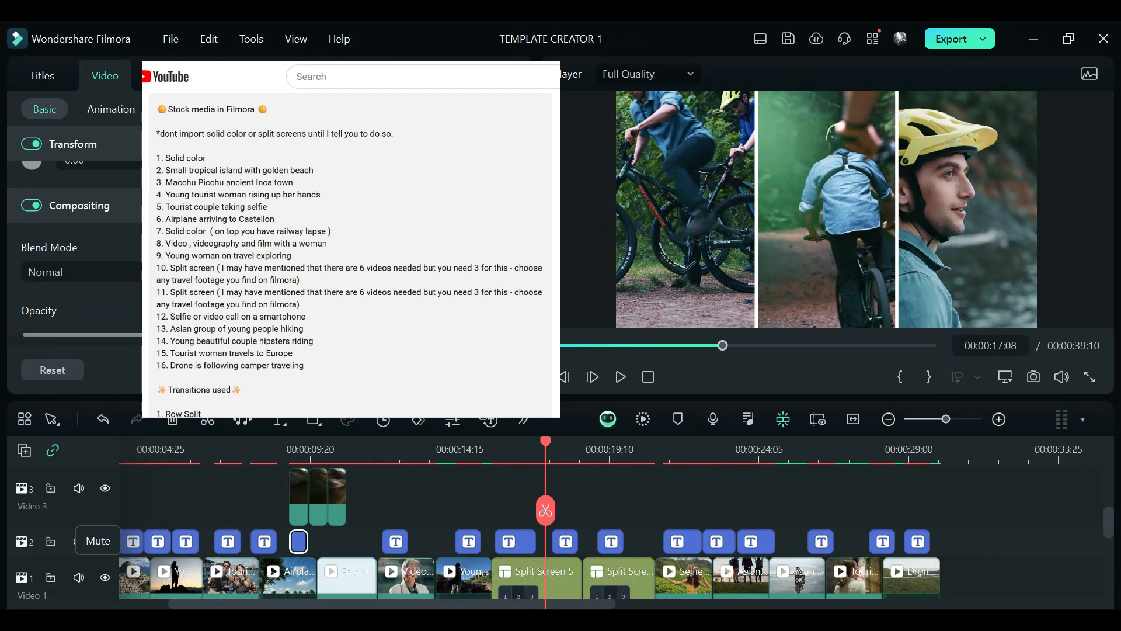
pyautogui.click(586, 575)
pyautogui.click(967, 209)
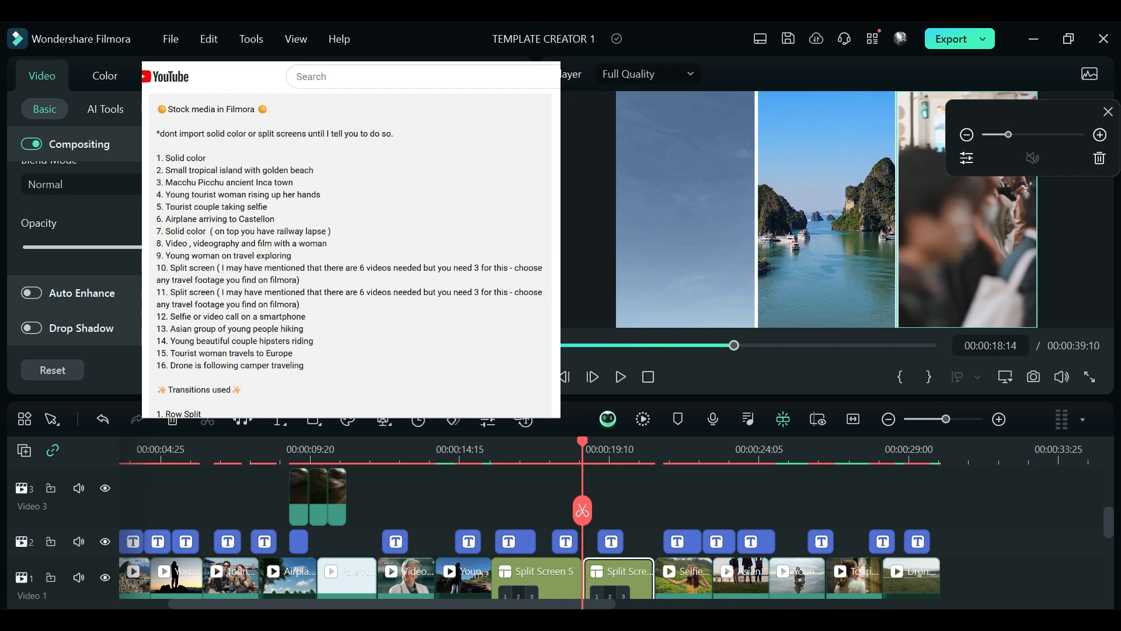
pyautogui.scroll(5, 74, 251)
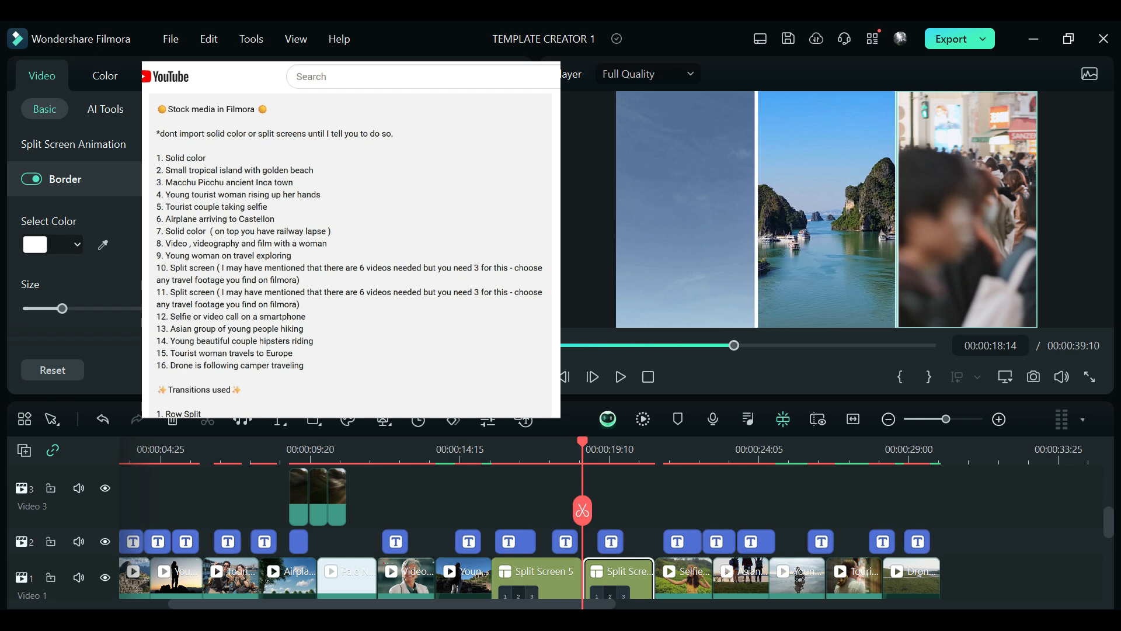
pyautogui.click(31, 178)
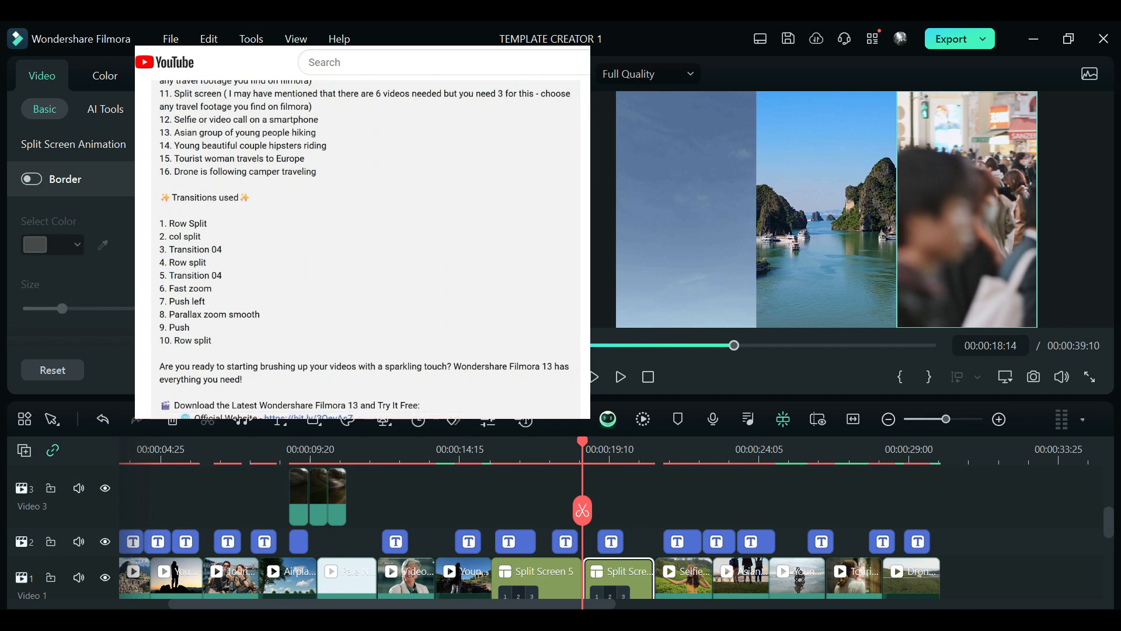
# Step: Move the TUNED title slightly right at 00:00:18:21 so it sits between the phone and the woman's hat
pyautogui.click(648, 449)
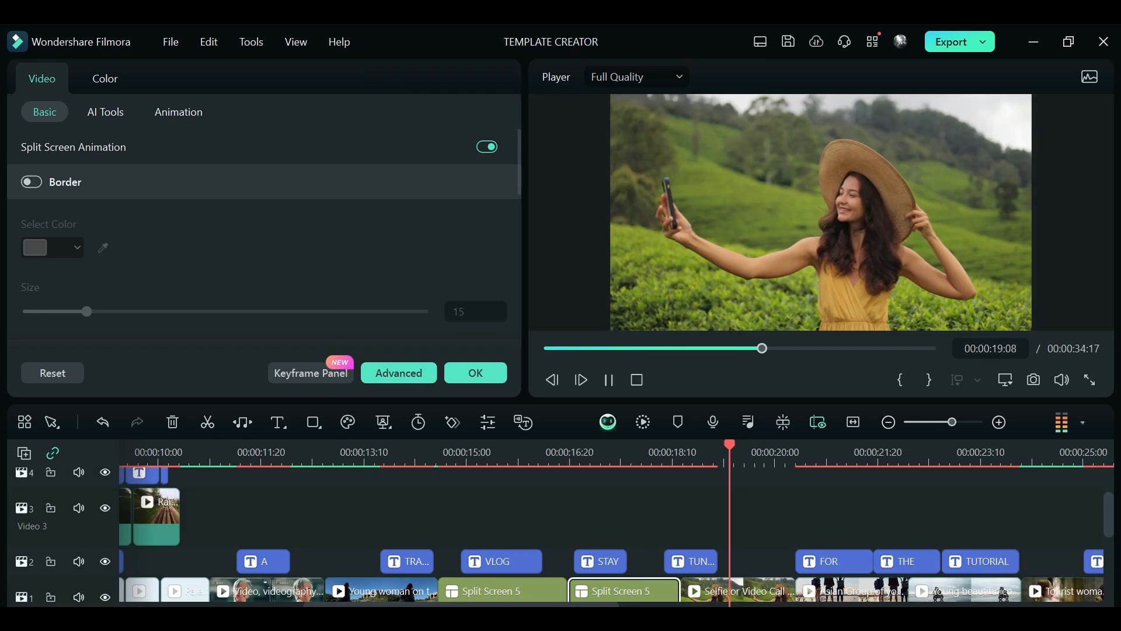
pyautogui.moveTo(744, 445); pyautogui.dragTo(694, 445)
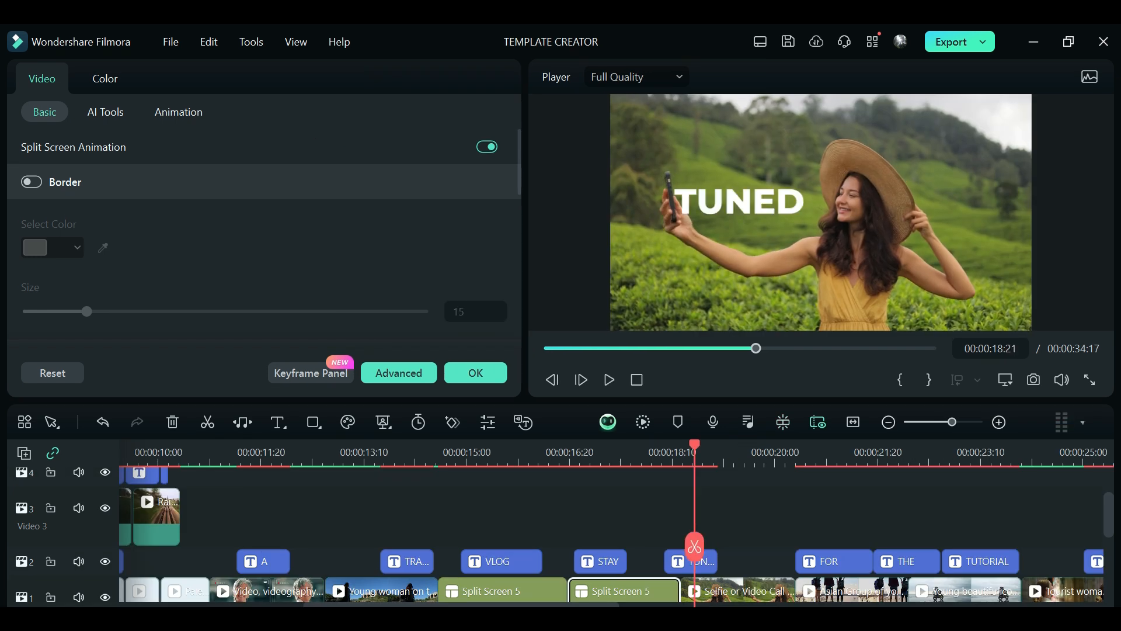
pyautogui.click(739, 202)
pyautogui.moveTo(740, 202); pyautogui.dragTo(748, 202)
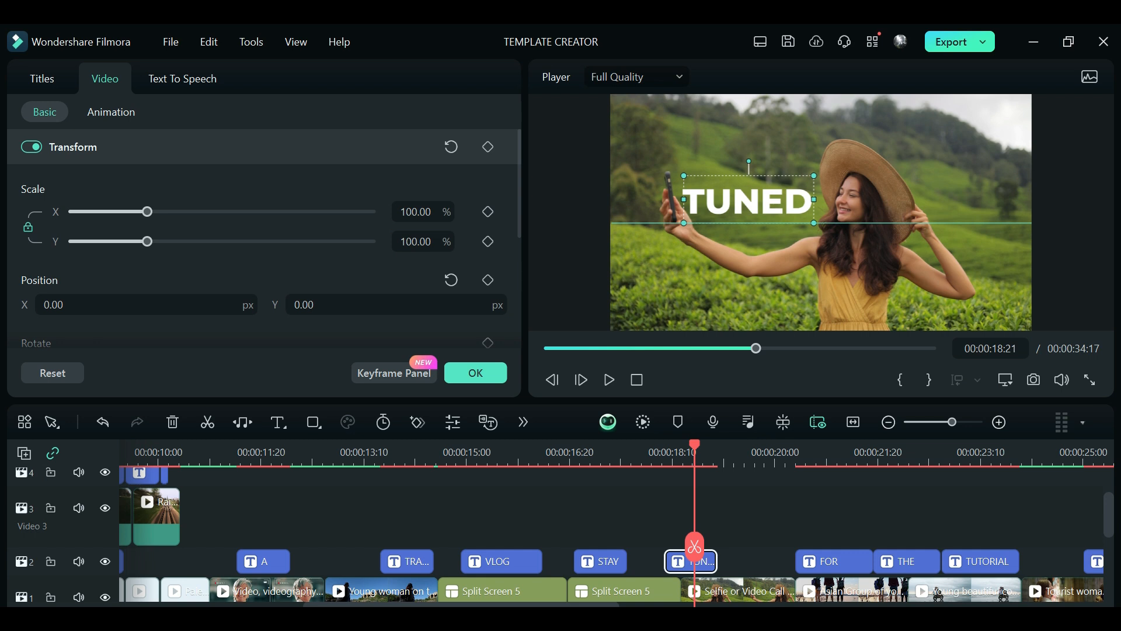
pyautogui.moveTo(748, 201); pyautogui.dragTo(756, 201)
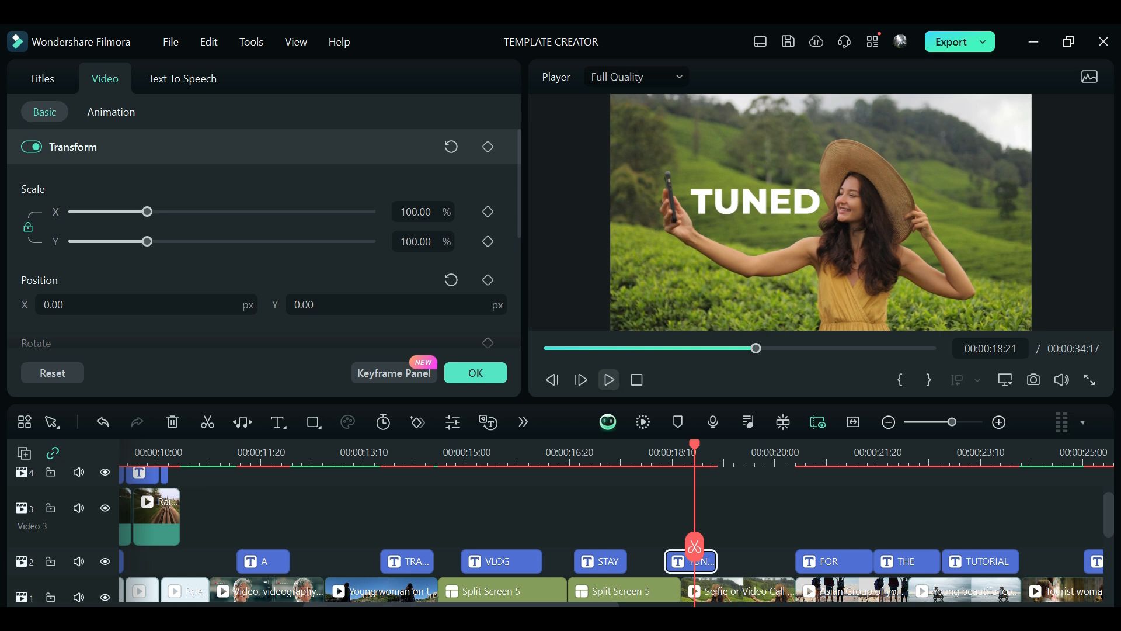
# Step: Play on to the TUTORIAL title and enlarge its text and black background until they fill the frame width
pyautogui.click(609, 379)
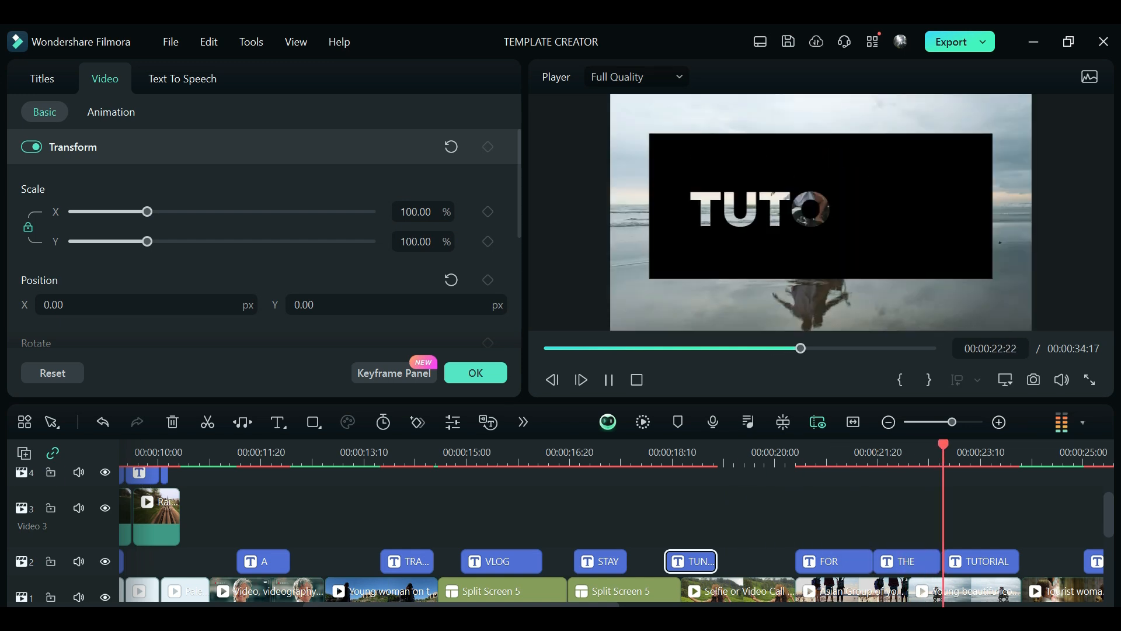
pyautogui.press('space')
pyautogui.click(969, 561)
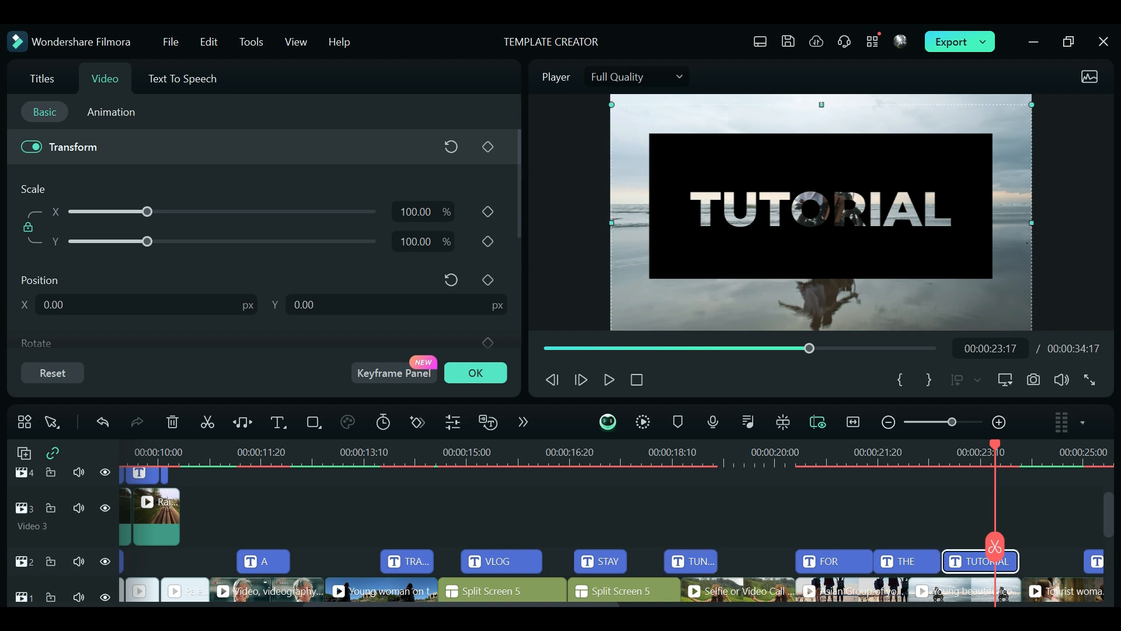
pyautogui.moveTo(1031, 105); pyautogui.dragTo(1120, 55)
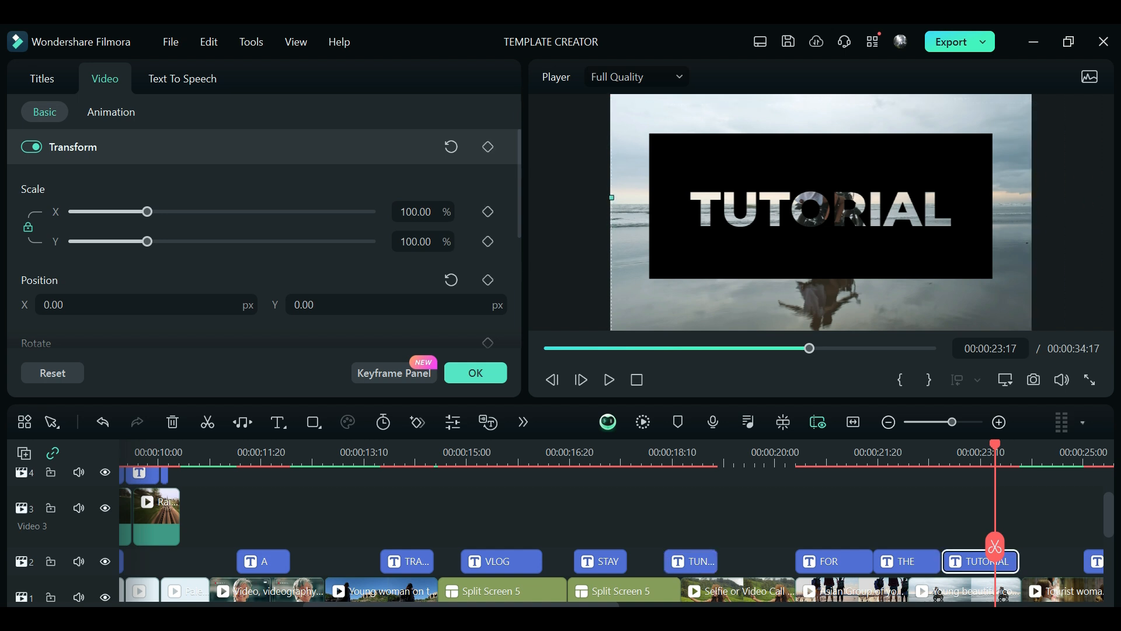
pyautogui.click(821, 207)
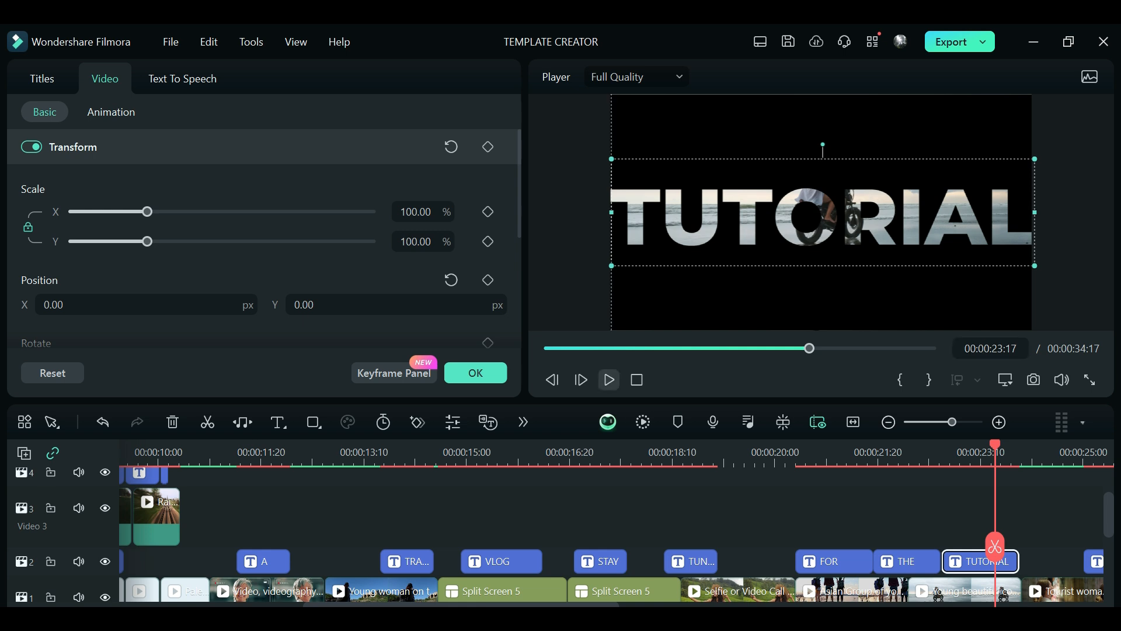
# Step: Play the sequence from 00:00:23:17 into the Filmora outro, return to the start and confirm the title properties
pyautogui.click(609, 379)
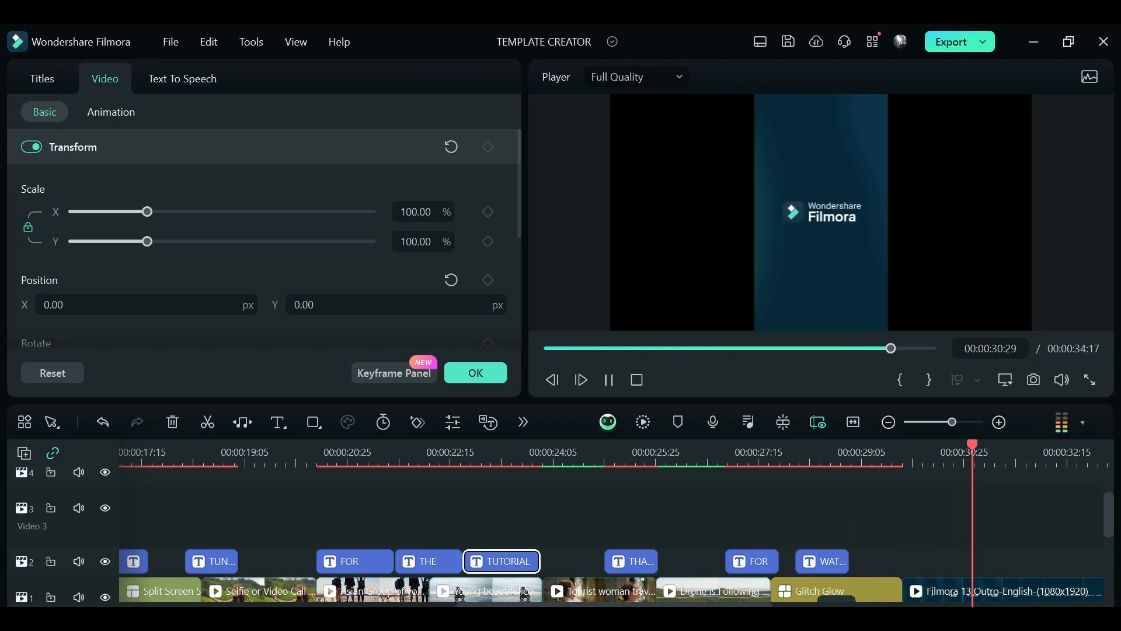
pyautogui.press('space')
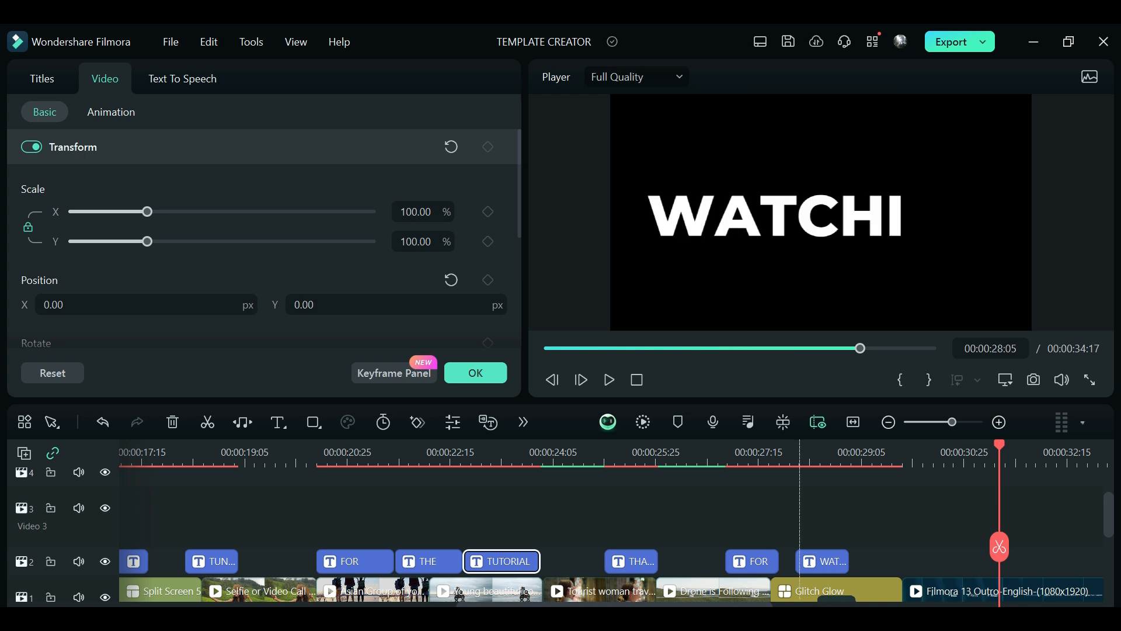
pyautogui.press('Home')
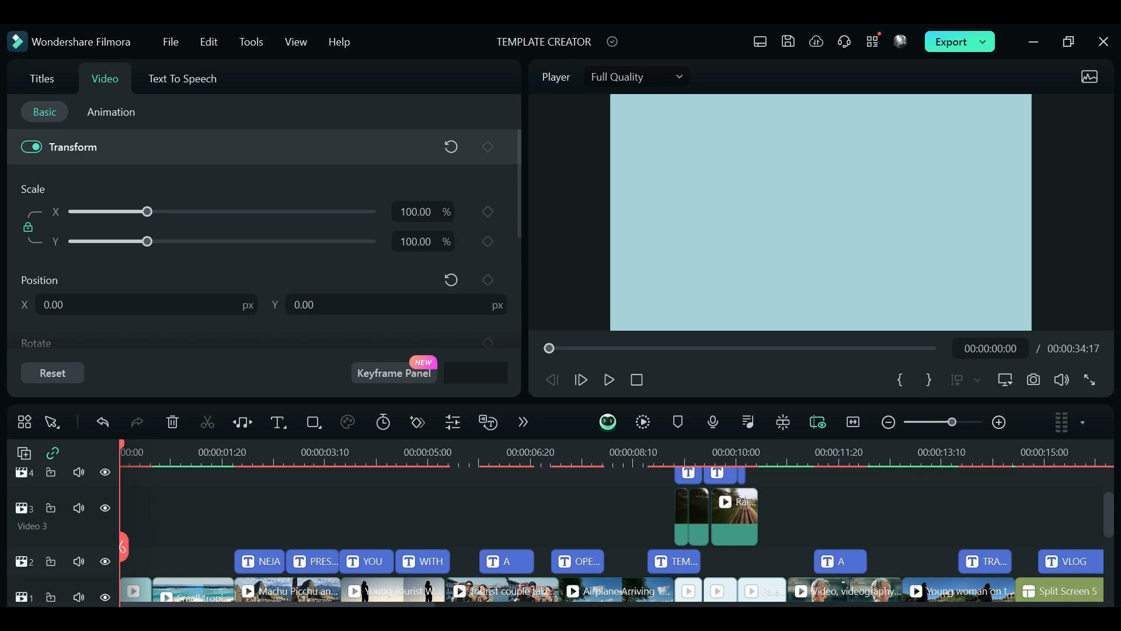
pyautogui.click(475, 373)
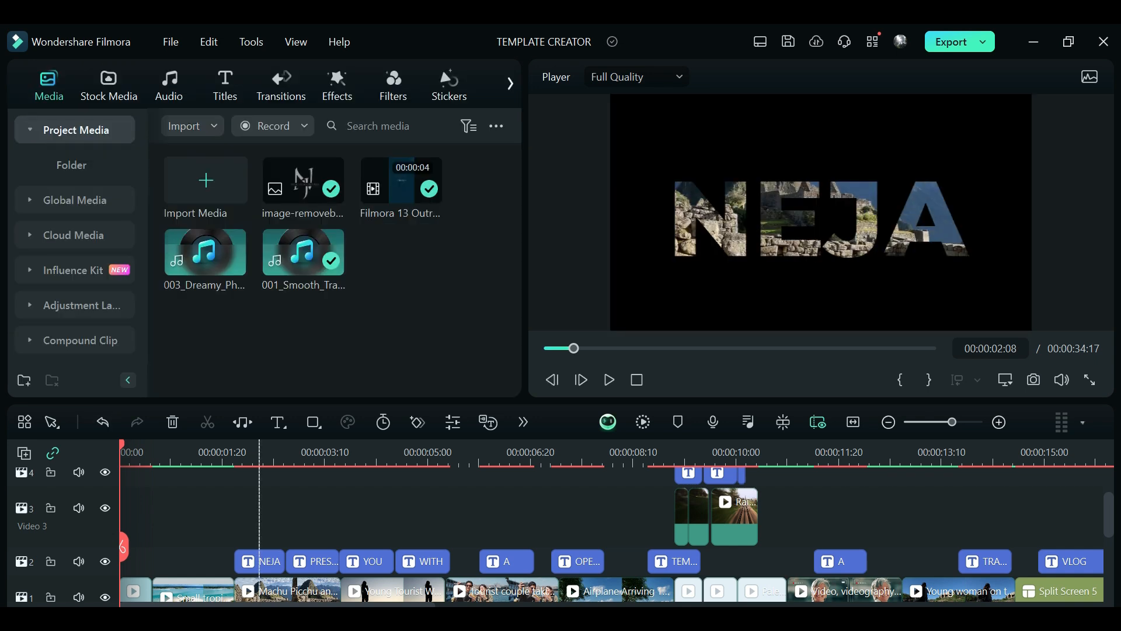
# Step: Undo the recent timeline edits to the FOR title and the railway clips on Video 3
pyautogui.hotkey('ctrl', 'z')
pyautogui.hotkey('ctrl', 'z')
pyautogui.hotkey('ctrl', 'z')
pyautogui.hotkey('ctrl', 'z')
pyautogui.hotkey('ctrl', 'z')
pyautogui.hotkey('ctrl', 'z')
pyautogui.hotkey('ctrl', 'z')
pyautogui.hotkey('ctrl', 'z')
pyautogui.hotkey('ctrl', 'z')
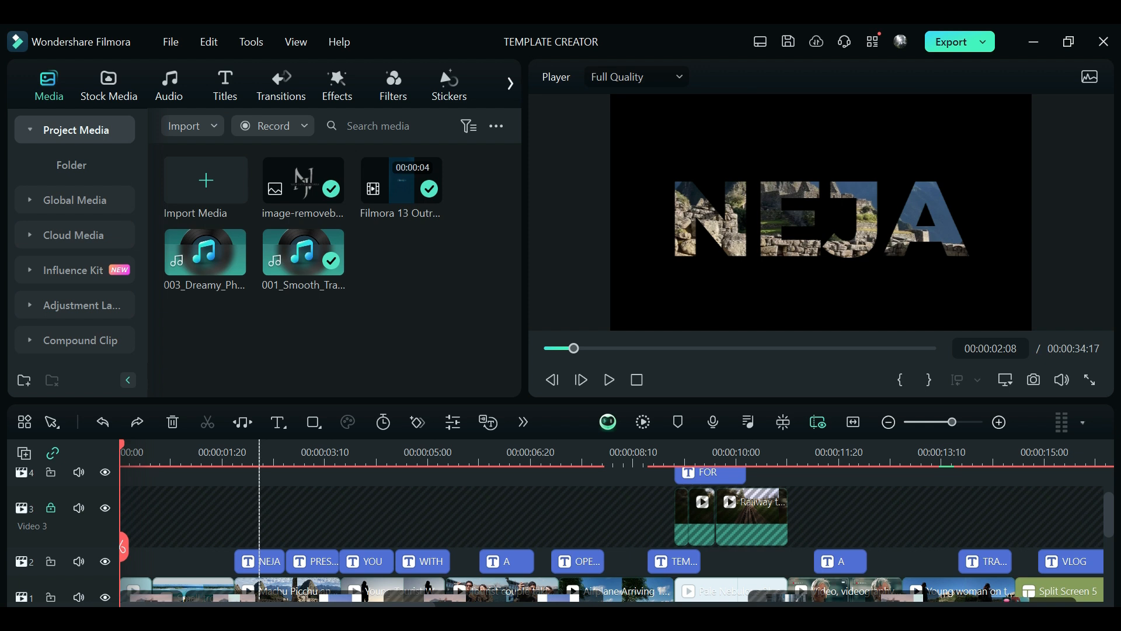
# Step: Play the sequence from 00:00:00:08 and review the transitions between the Video 1 clips against the audio markers
pyautogui.scroll(-3, 635, 526)
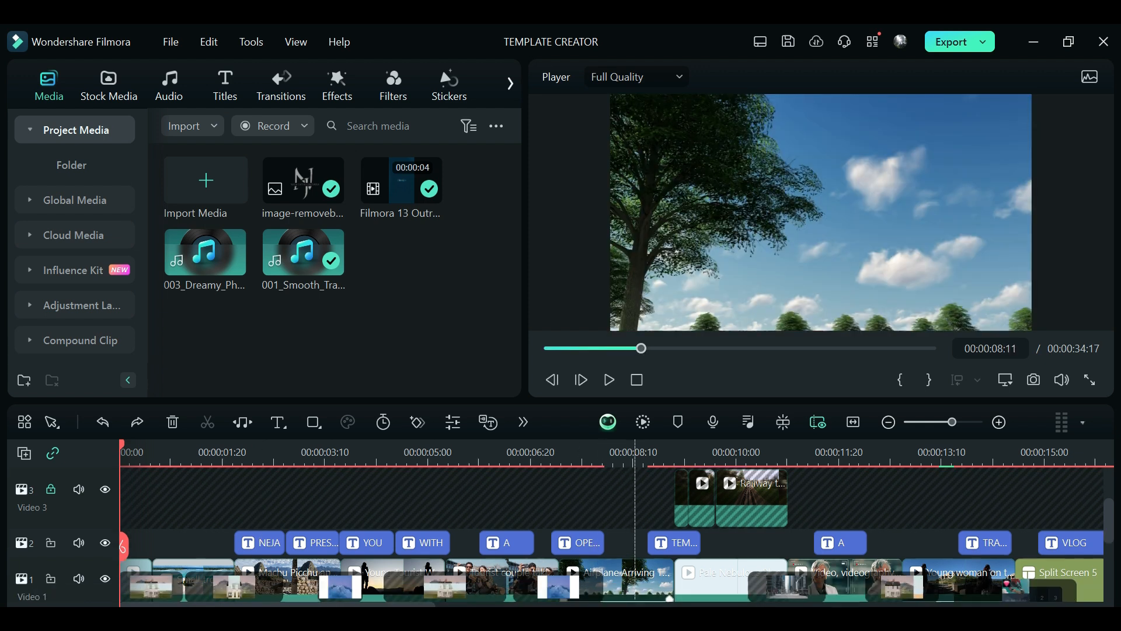
pyautogui.scroll(-2, 640, 543)
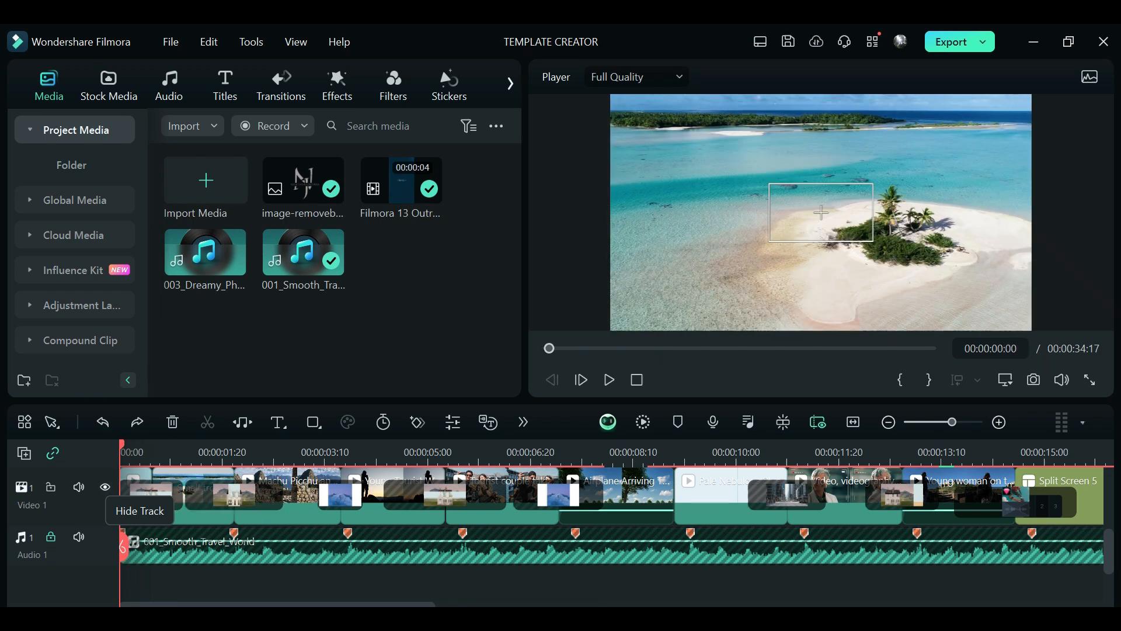
pyautogui.moveTo(549, 348); pyautogui.dragTo(552, 348)
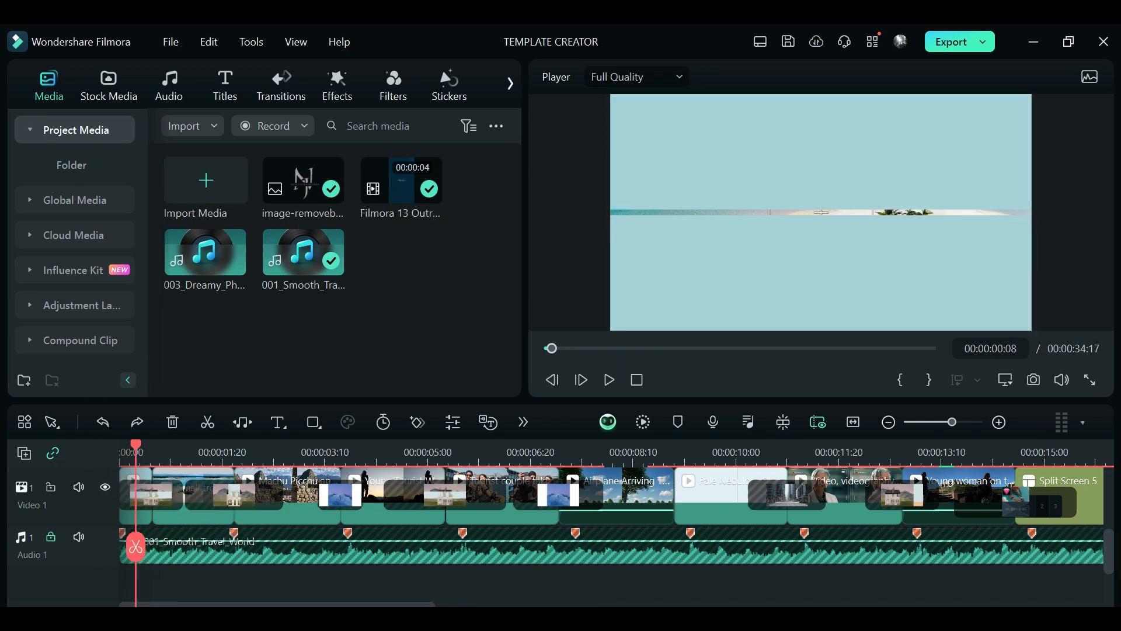
pyautogui.click(609, 379)
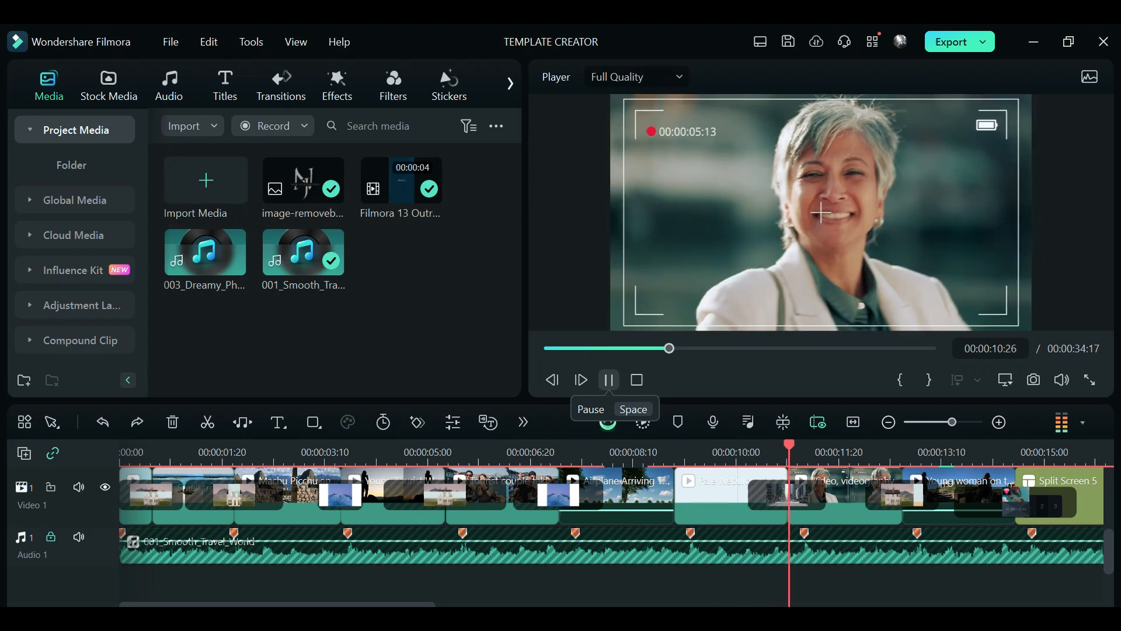
pyautogui.click(608, 380)
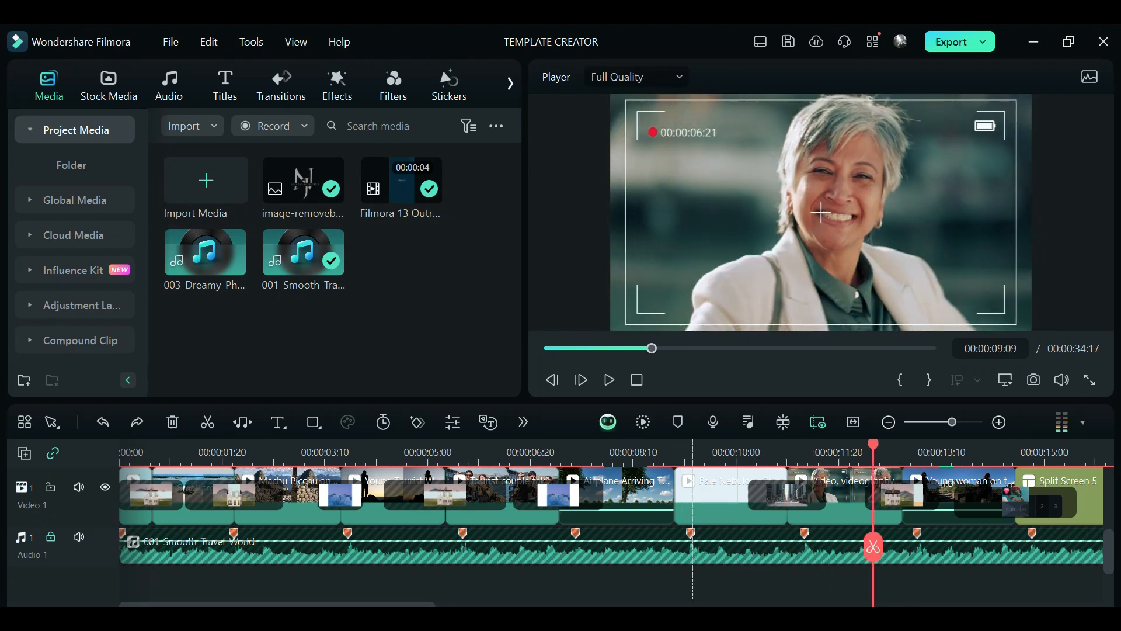